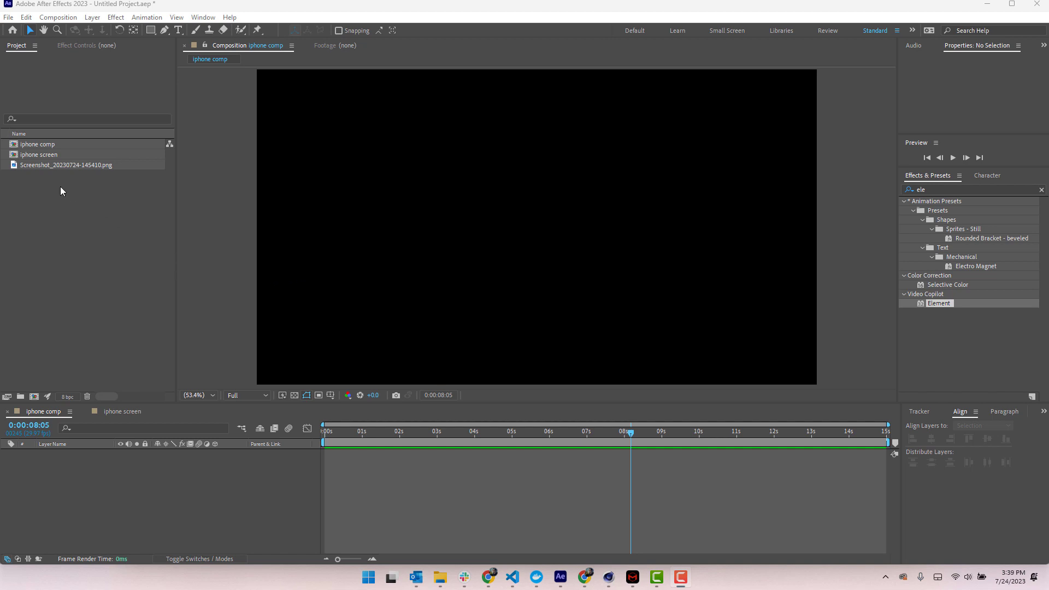
Open the iphone comp and review its composition settings, leaving them unchanged.
{"action": "left_click", "coordinate": [15, 146]}
{"action": "double_click", "coordinate": [15, 146]}
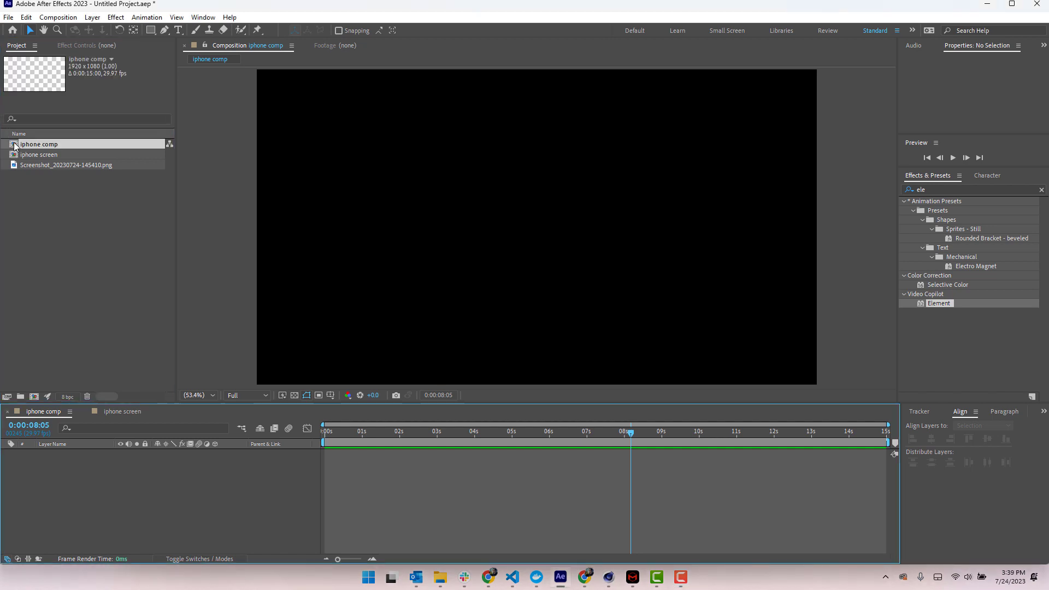
{"action": "right_click", "coordinate": [15, 146]}
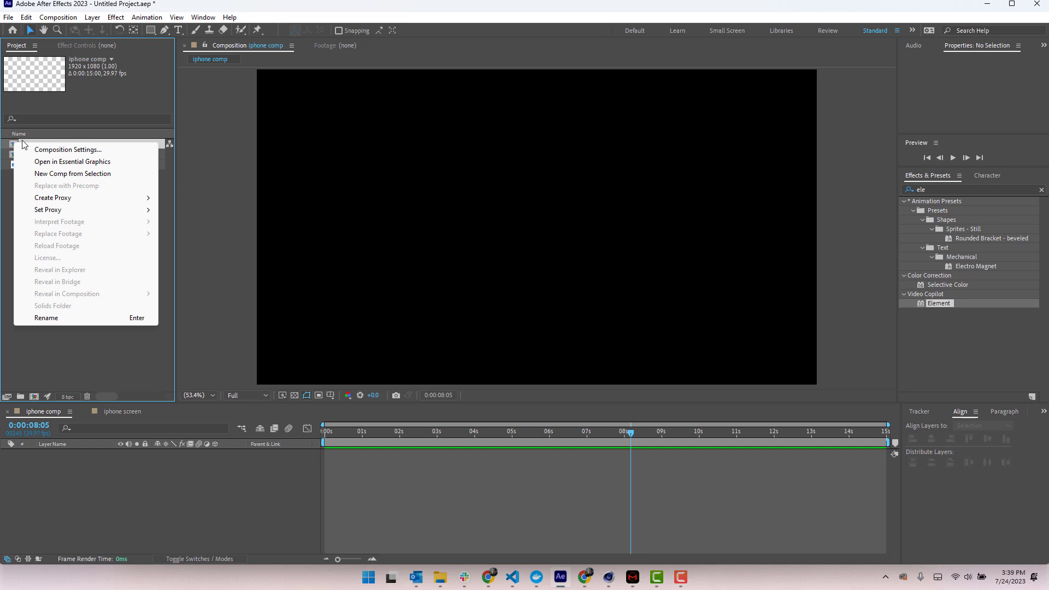
{"action": "left_click", "coordinate": [56, 151]}
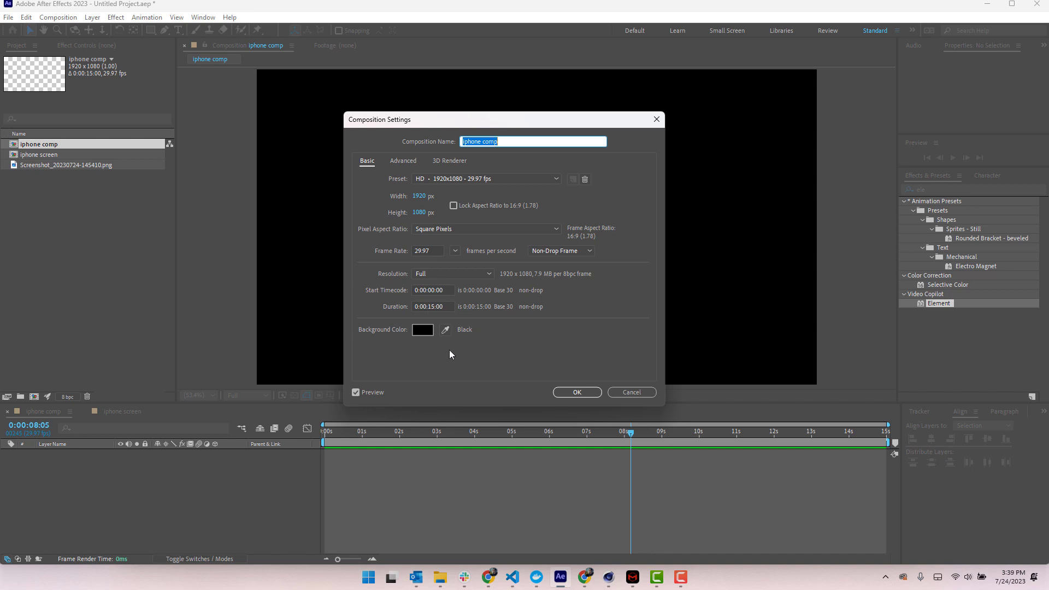
{"action": "left_click", "coordinate": [578, 395]}
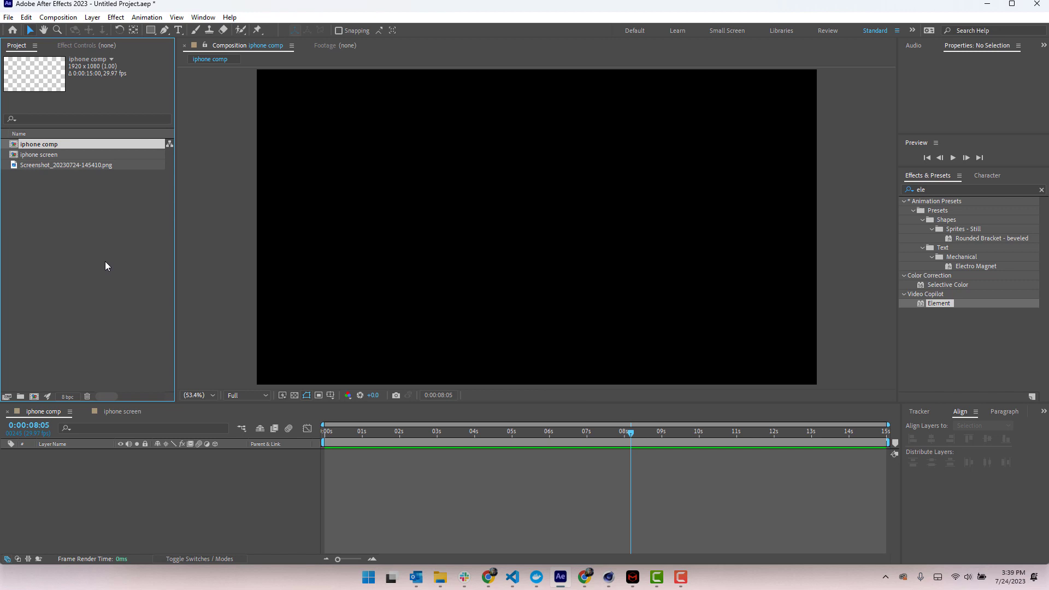
Create a 1920×1080 solid named 'iPhone Element' and apply Video Copilot Element to it.
{"action": "left_click", "coordinate": [202, 148]}
{"action": "left_click", "coordinate": [92, 17]}
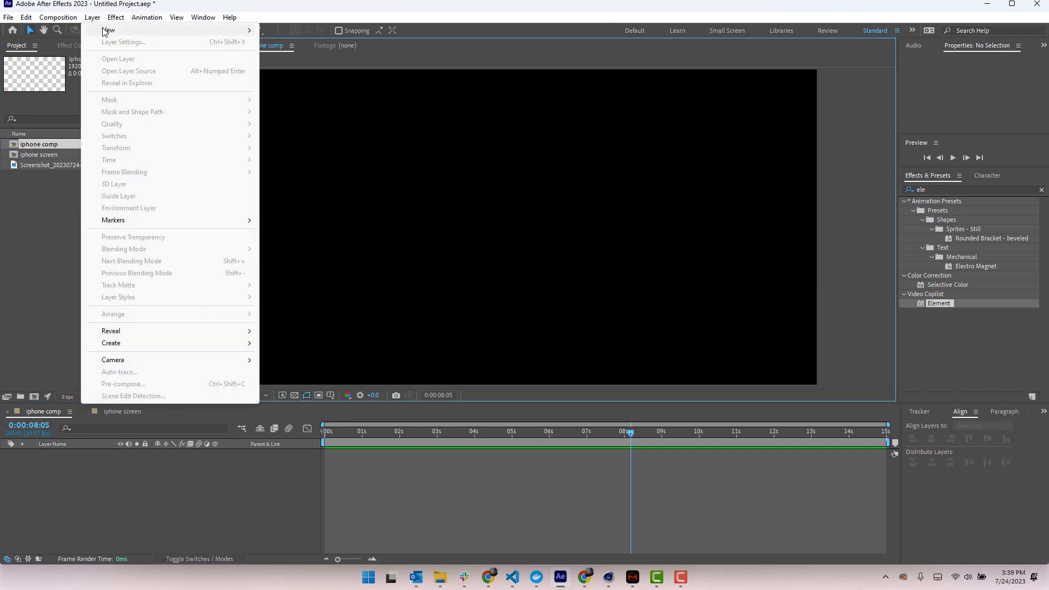
{"action": "mouse_move", "coordinate": [166, 32]}
{"action": "left_click", "coordinate": [287, 42]}
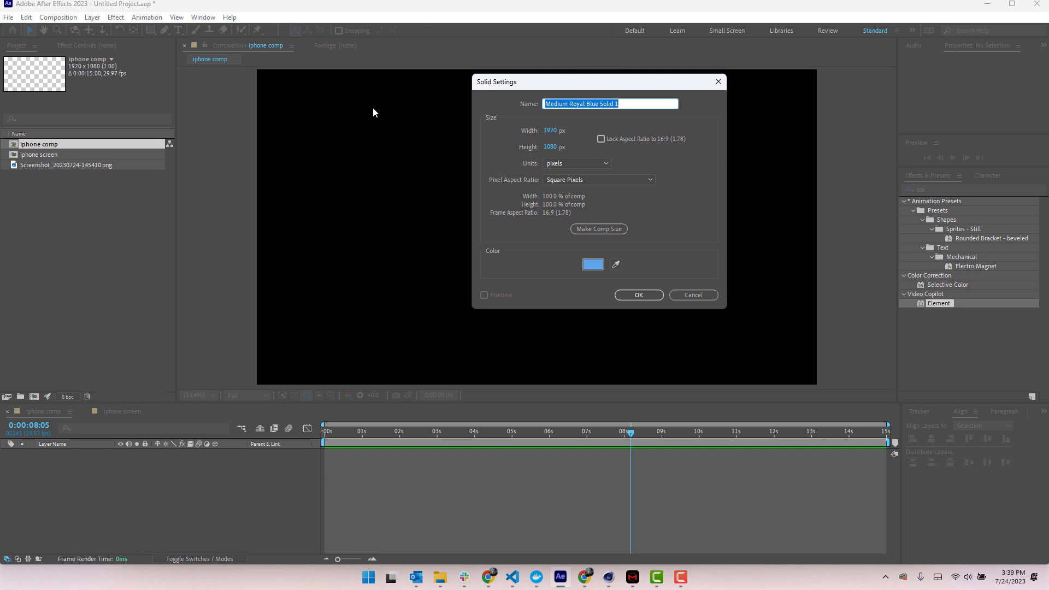
{"action": "type", "text": "Iphone El"}
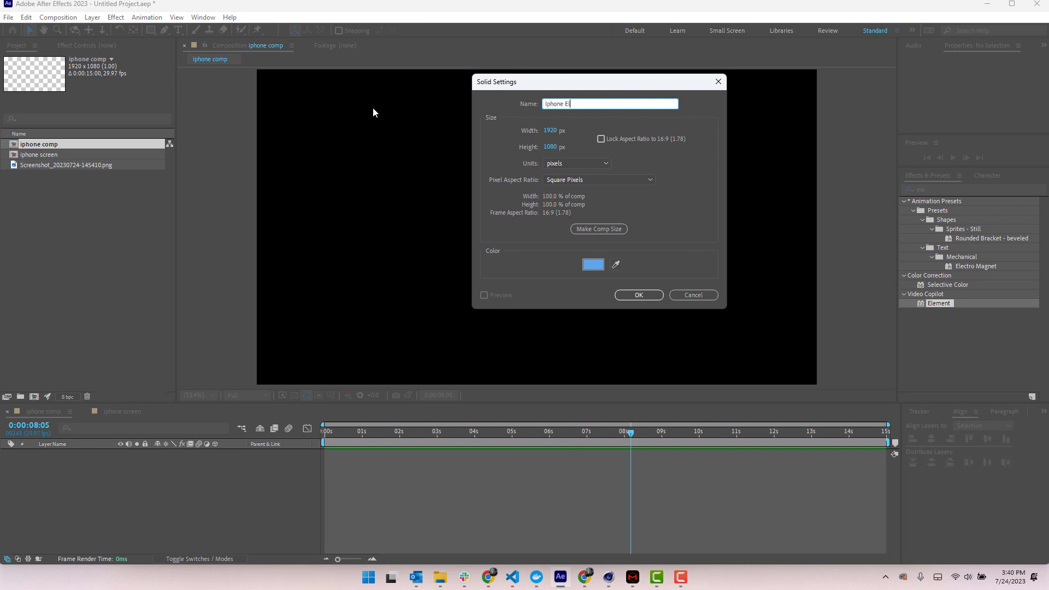
{"action": "type", "text": "emen"}
{"action": "key", "text": "Home"}
{"action": "key", "text": "Delete"}
{"action": "key", "text": "Delete"}
{"action": "type", "text": "iP"}
{"action": "left_click", "coordinate": [639, 293]}
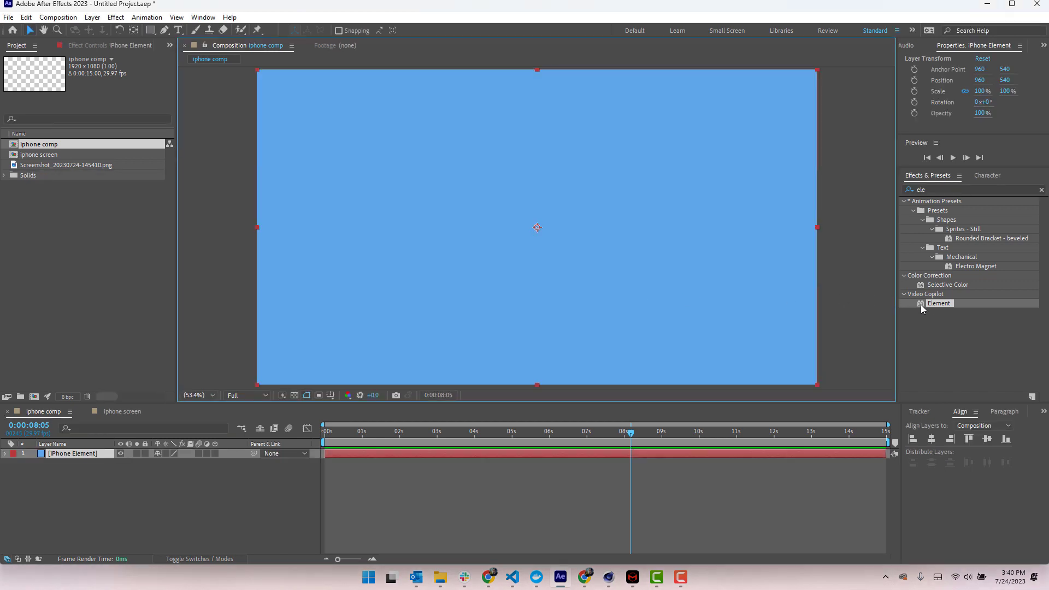
{"action": "left_click_drag", "start_coordinate": [920, 303], "coordinate": [476, 247]}
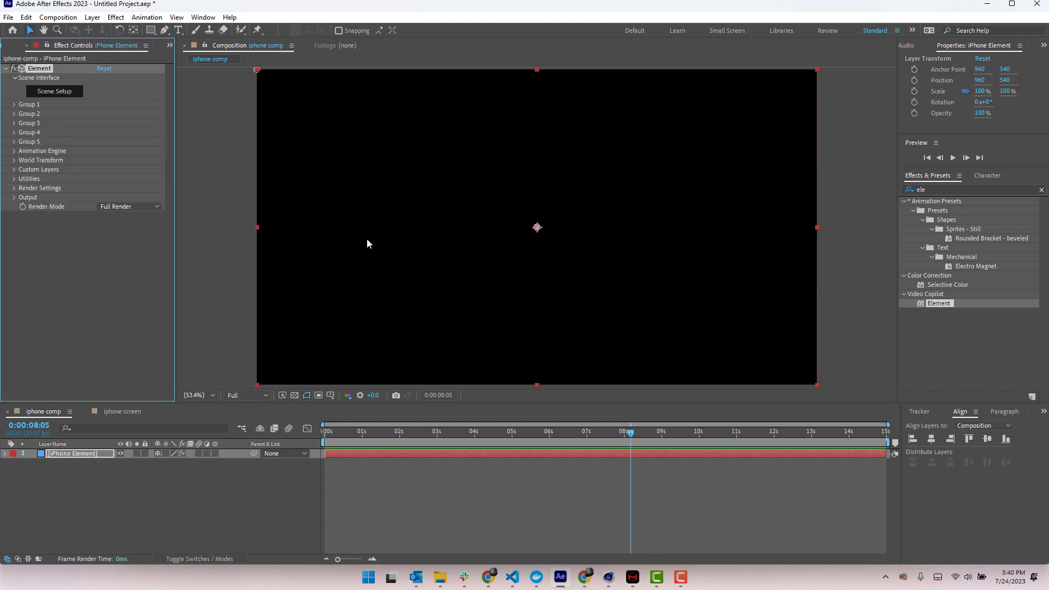
In Element's Scene Setup, browse to cinema4d > 14 and select iPhone 14 Starlight.c4d for import.
{"action": "left_click", "coordinate": [60, 94]}
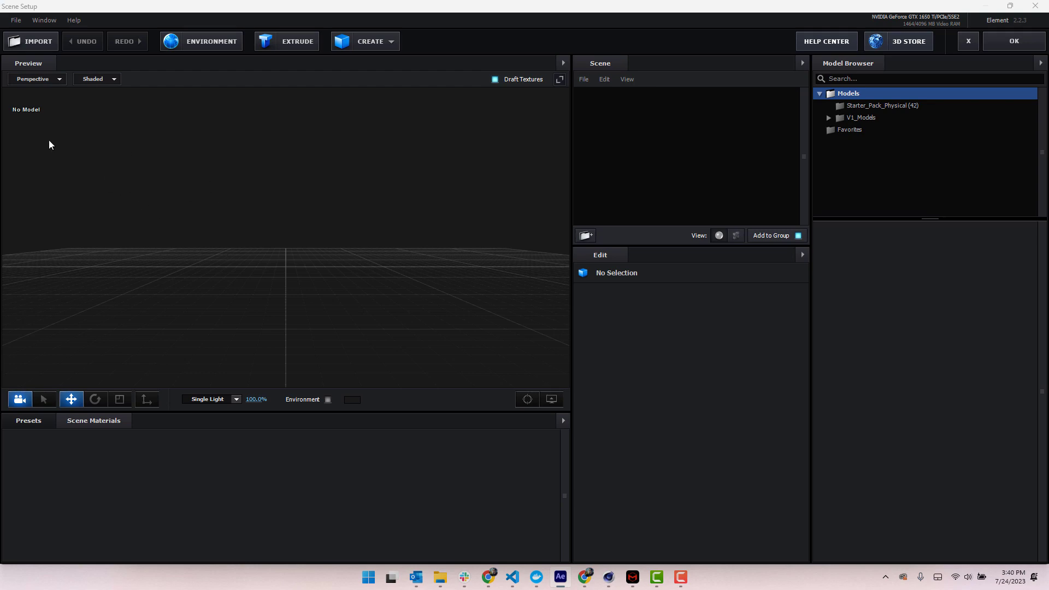
{"action": "left_click", "coordinate": [33, 41]}
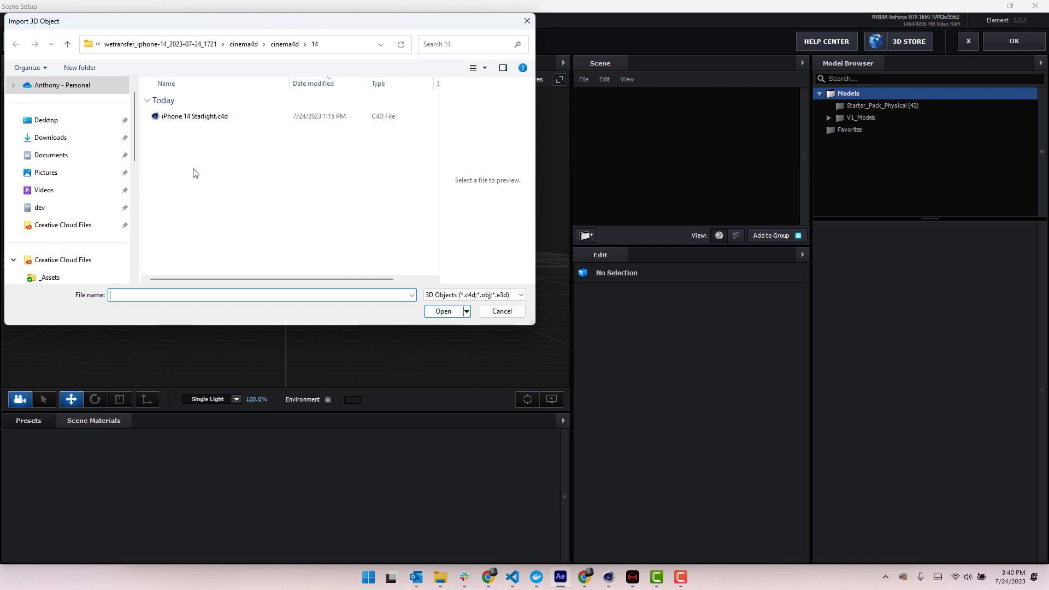
{"action": "left_click", "coordinate": [289, 47]}
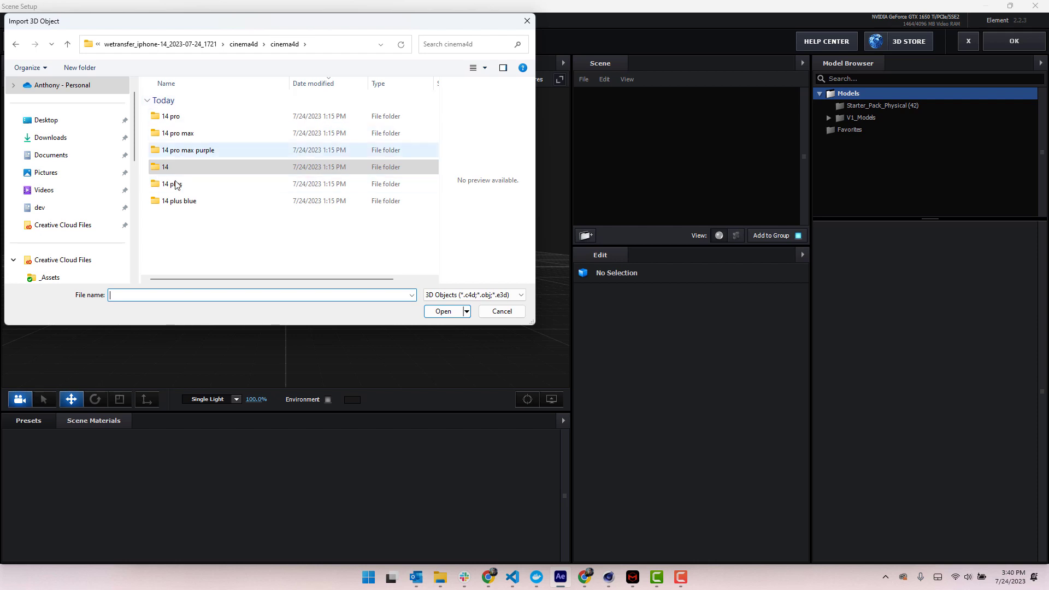
{"action": "left_click", "coordinate": [158, 172]}
{"action": "double_click", "coordinate": [158, 173]}
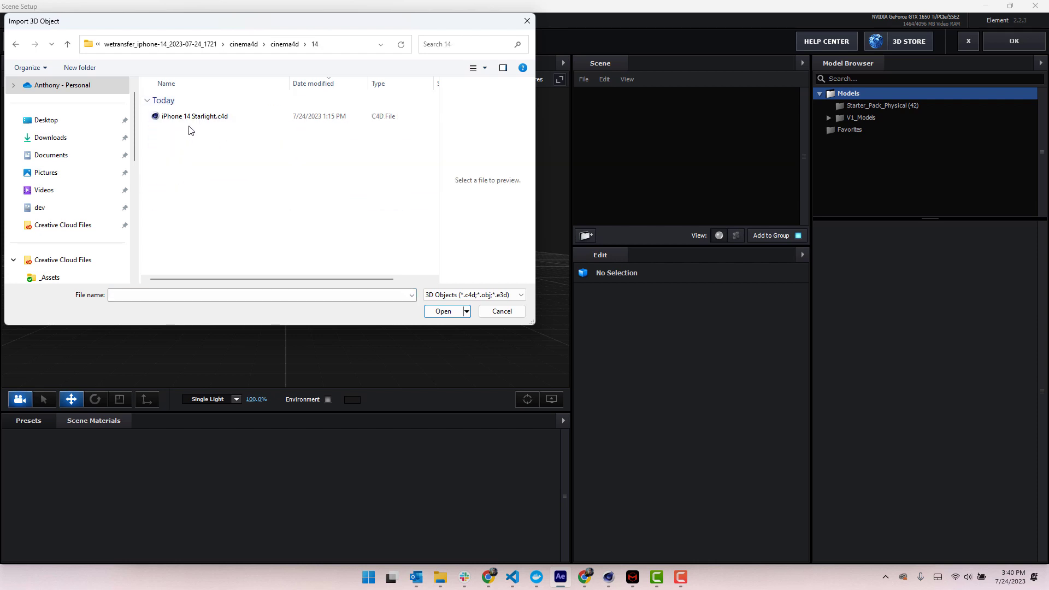
{"action": "left_click", "coordinate": [158, 120]}
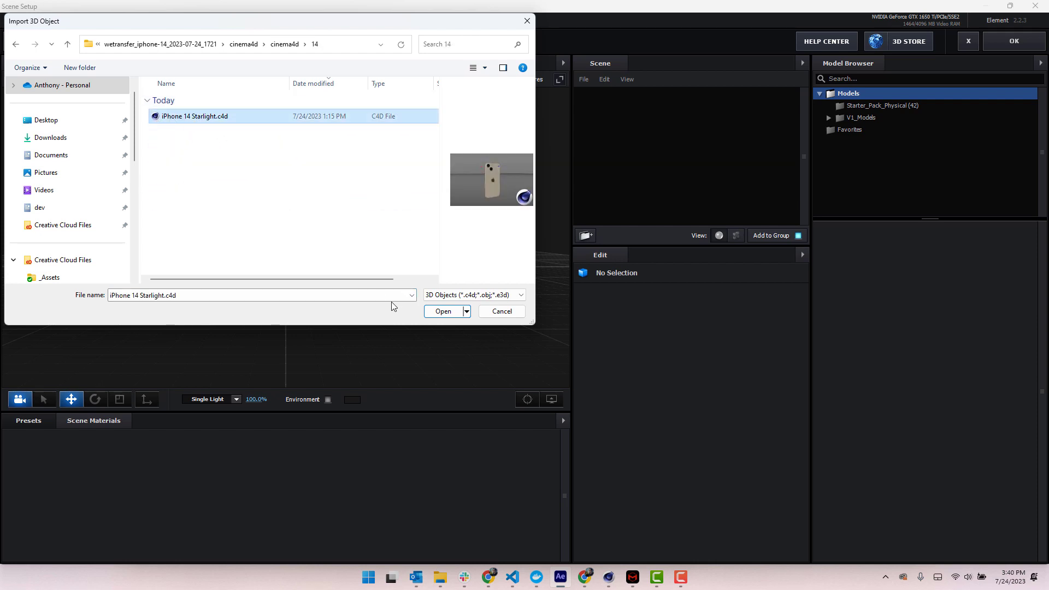
Open iPhone 14 Starlight.c4d and accept the default import preferences to load it.
{"action": "left_click", "coordinate": [437, 313]}
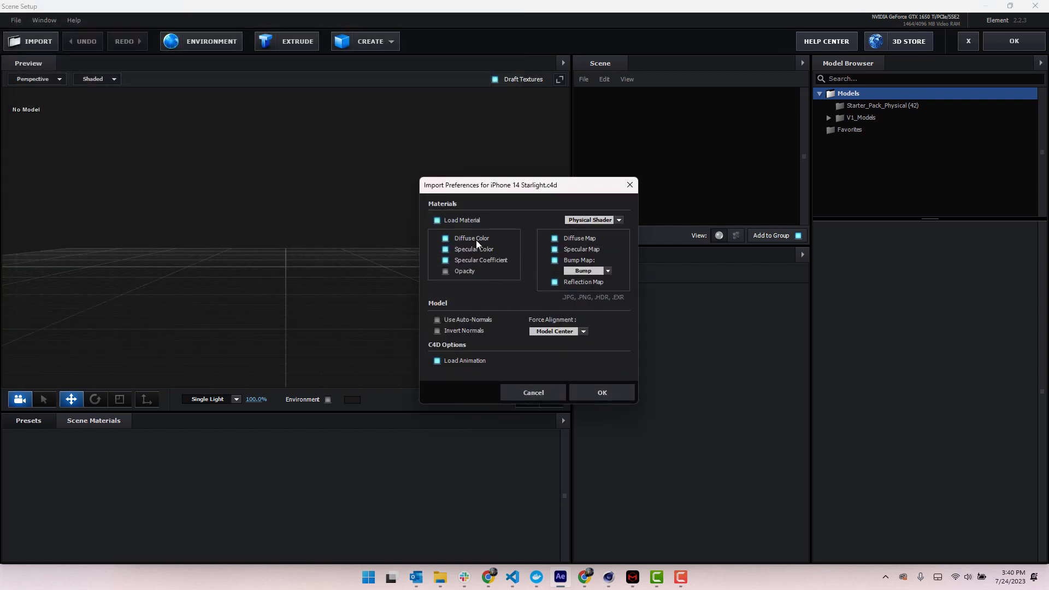
{"action": "left_click", "coordinate": [591, 394]}
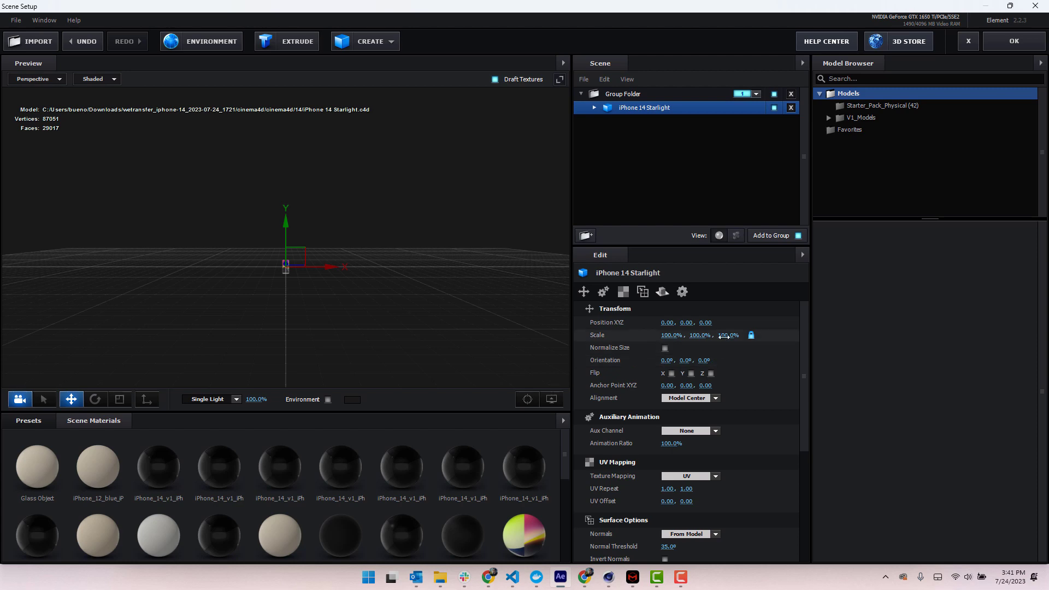
Scale the iPhone model to 1265% and rotate it to 360°, 34.7°, 360°.
{"action": "left_click_drag", "start_coordinate": [727, 335], "coordinate": [938, 322]}
{"action": "left_click_drag", "start_coordinate": [694, 336], "coordinate": [898, 293]}
{"action": "mouse_move", "coordinate": [728, 335]}
{"action": "left_mouse_down"}
{"action": "mouse_move", "coordinate": [980, 223]}
{"action": "mouse_move", "coordinate": [684, 355]}
{"action": "mouse_move", "coordinate": [896, 269]}
{"action": "mouse_move", "coordinate": [780, 342]}
{"action": "mouse_move", "coordinate": [738, 334]}
{"action": "left_mouse_up"}
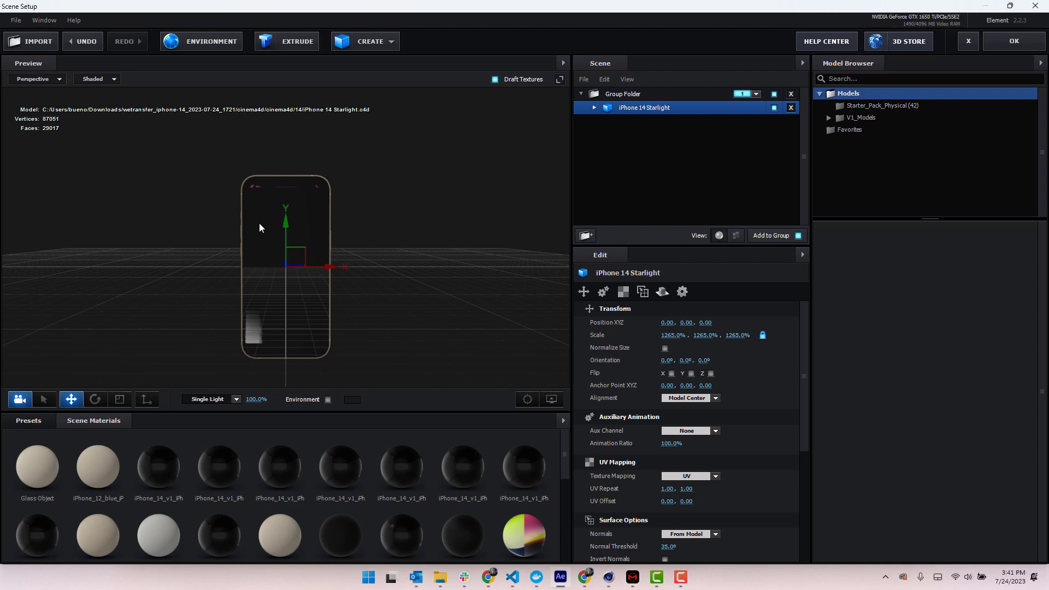
{"action": "left_click", "coordinate": [95, 399]}
{"action": "left_click_drag", "start_coordinate": [248, 268], "coordinate": [273, 277]}
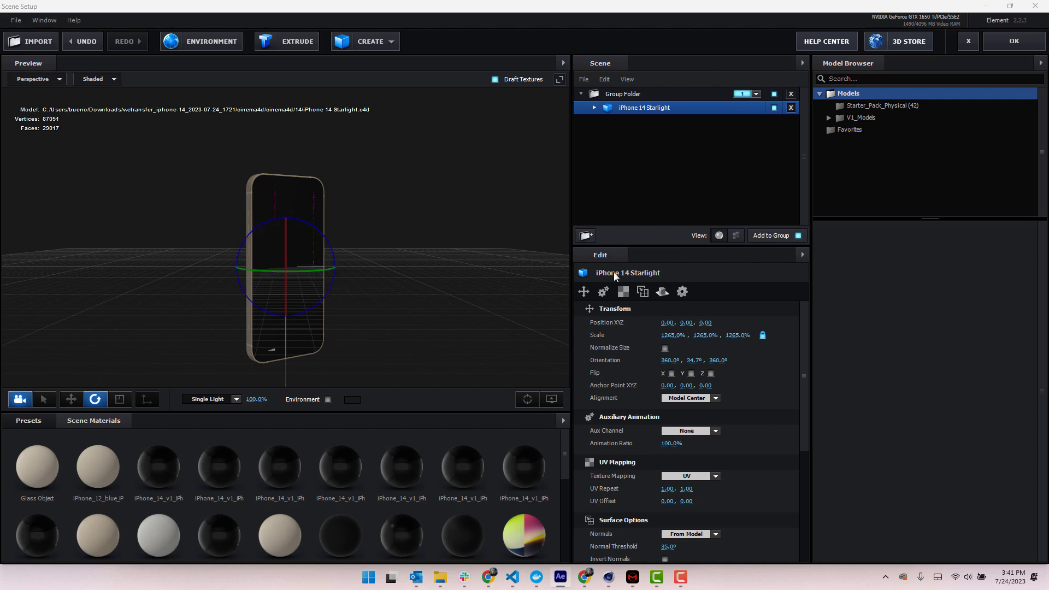
Expand iPhone 14 Starlight's materials, test plastic and gold 1, then hide the screen glass.
{"action": "left_click", "coordinate": [595, 108]}
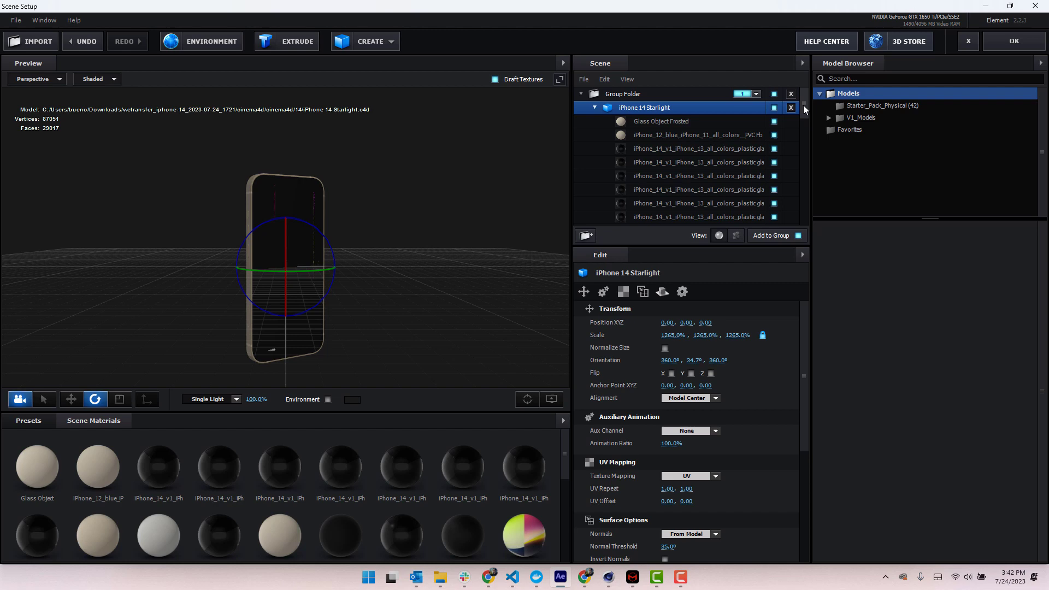
{"action": "left_click_drag", "start_coordinate": [803, 105], "coordinate": [796, 149]}
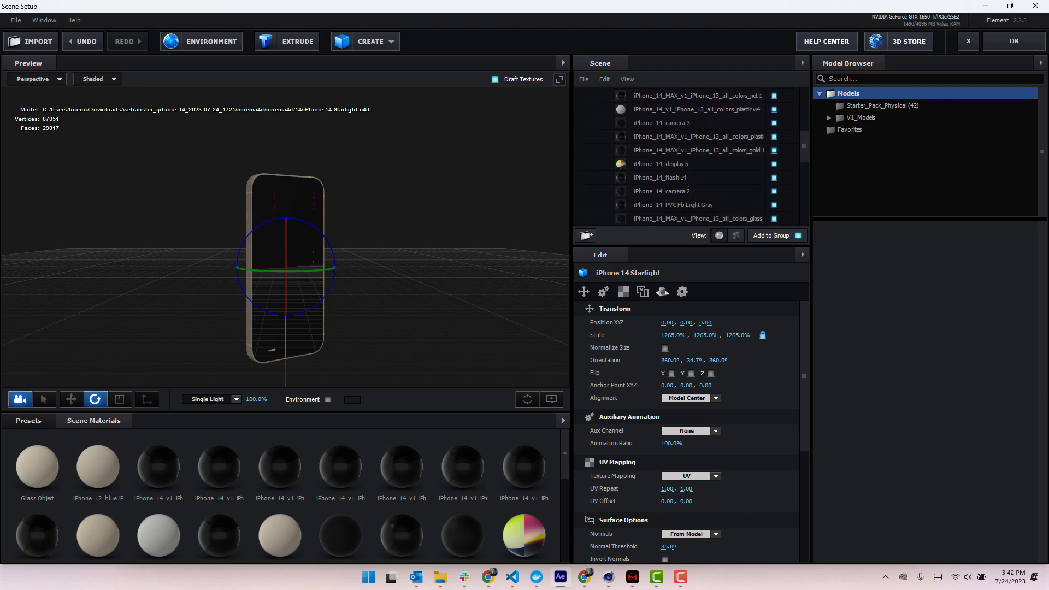
{"action": "key", "text": "alt+Tab"}
{"action": "scroll", "coordinate": [800, 145], "scroll_direction": "down", "scroll_amount": 1}
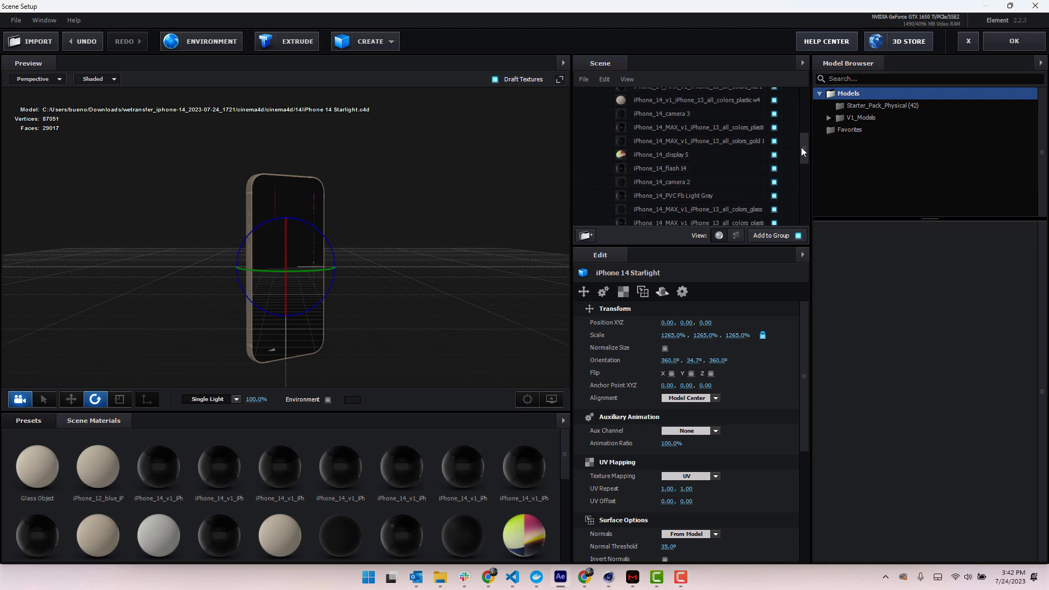
{"action": "left_click", "coordinate": [774, 128]}
{"action": "left_click", "coordinate": [774, 128]}
{"action": "left_click", "coordinate": [774, 141]}
{"action": "left_click", "coordinate": [774, 142]}
{"action": "left_click", "coordinate": [774, 210]}
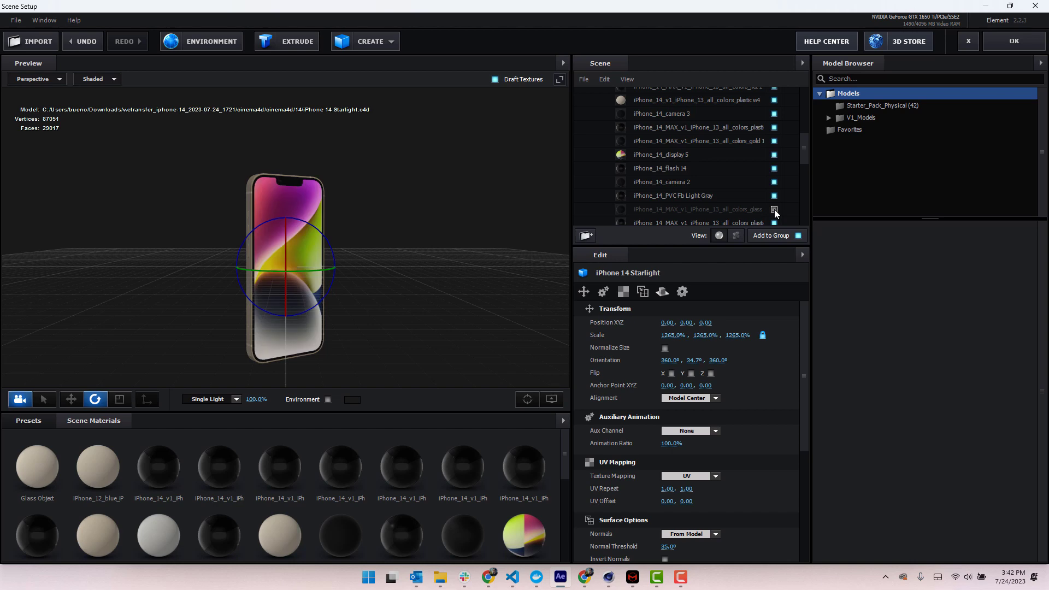
{"action": "left_click", "coordinate": [774, 209]}
Turn the phone's back to 180°, 24.6°, 180°, zooming in to inspect the Apple logo.
{"action": "left_click_drag", "start_coordinate": [260, 271], "coordinate": [397, 256]}
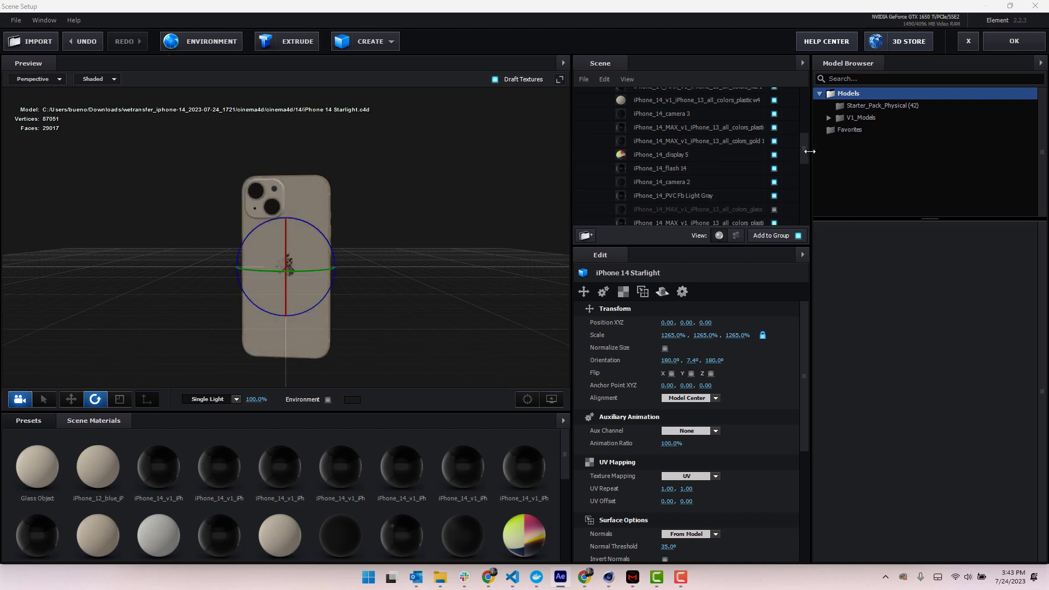
{"action": "left_click_drag", "start_coordinate": [803, 149], "coordinate": [801, 204]}
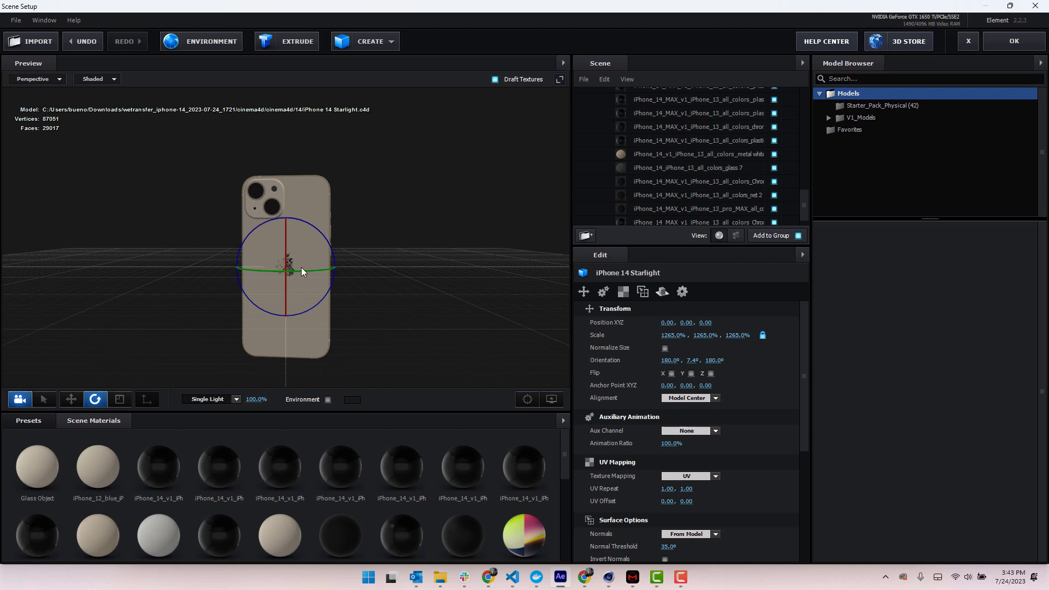
{"action": "left_click_drag", "start_coordinate": [304, 271], "coordinate": [290, 271]}
{"action": "scroll", "coordinate": [290, 274], "scroll_direction": "up", "scroll_amount": 5}
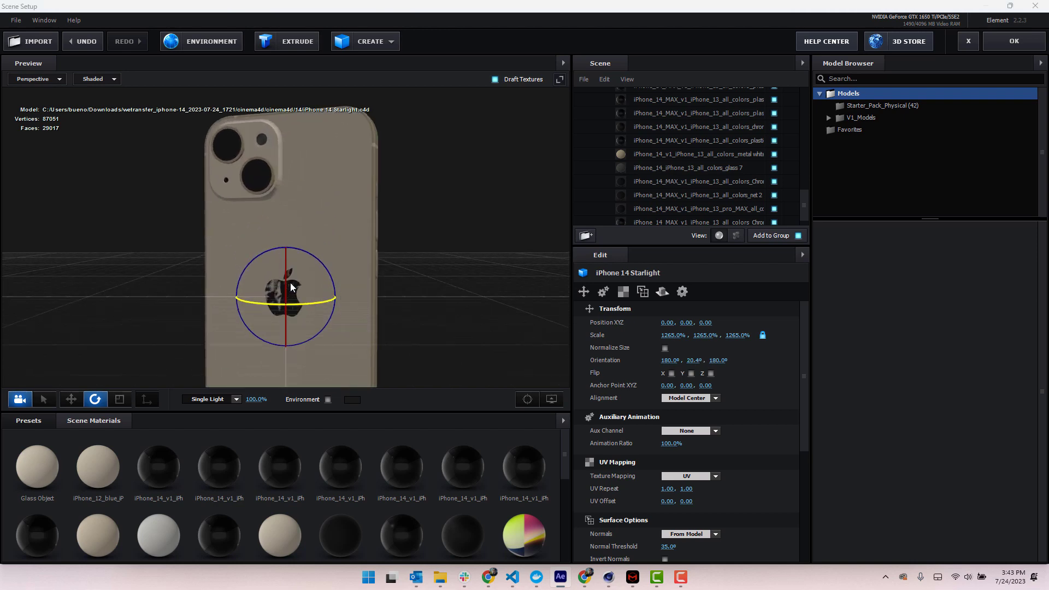
{"action": "scroll", "coordinate": [290, 283], "scroll_direction": "up", "scroll_amount": 4}
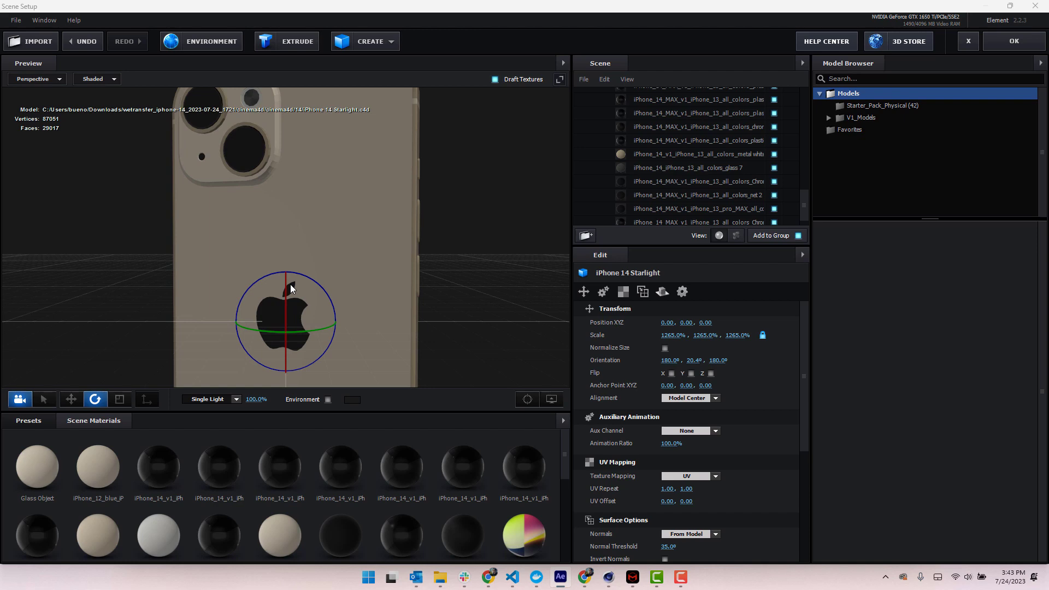
{"action": "scroll", "coordinate": [290, 287], "scroll_direction": "down", "scroll_amount": 6}
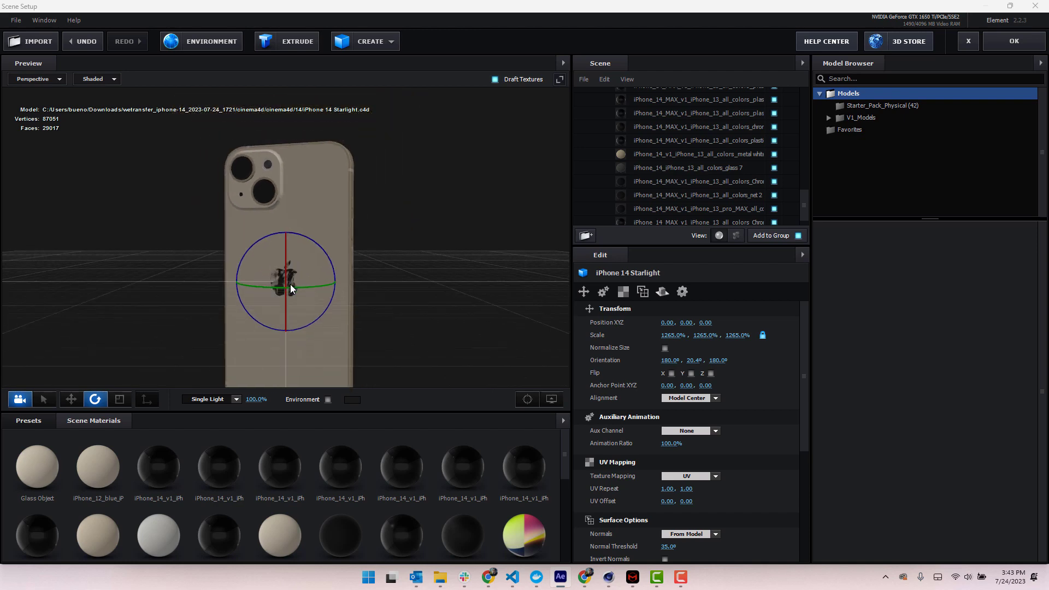
{"action": "scroll", "coordinate": [291, 288], "scroll_direction": "down", "scroll_amount": 1}
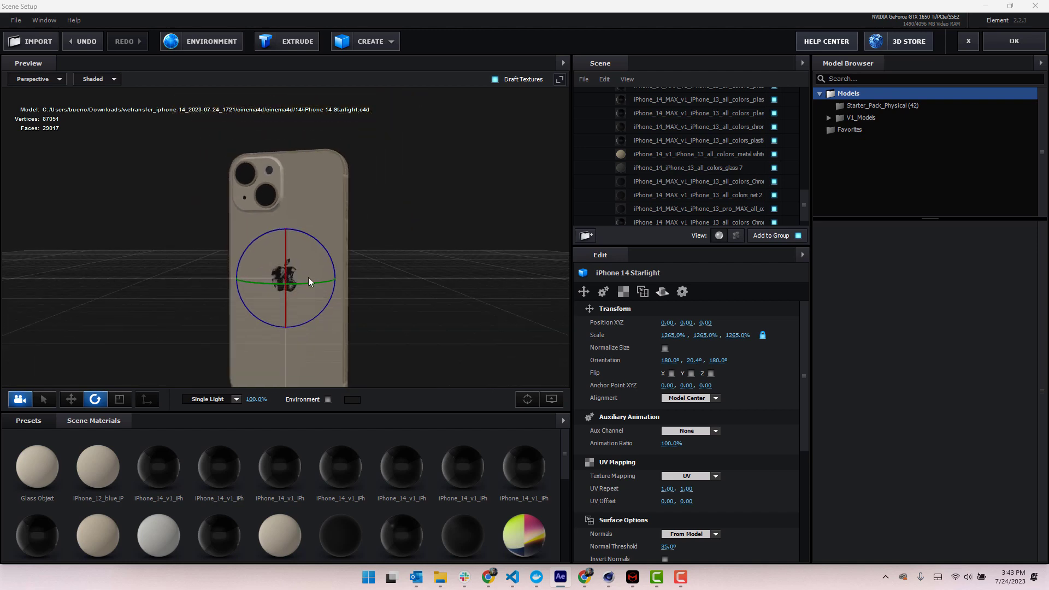
{"action": "mouse_move", "coordinate": [307, 284]}
{"action": "left_mouse_down"}
{"action": "mouse_move", "coordinate": [182, 279]}
{"action": "mouse_move", "coordinate": [303, 280]}
{"action": "left_mouse_up"}
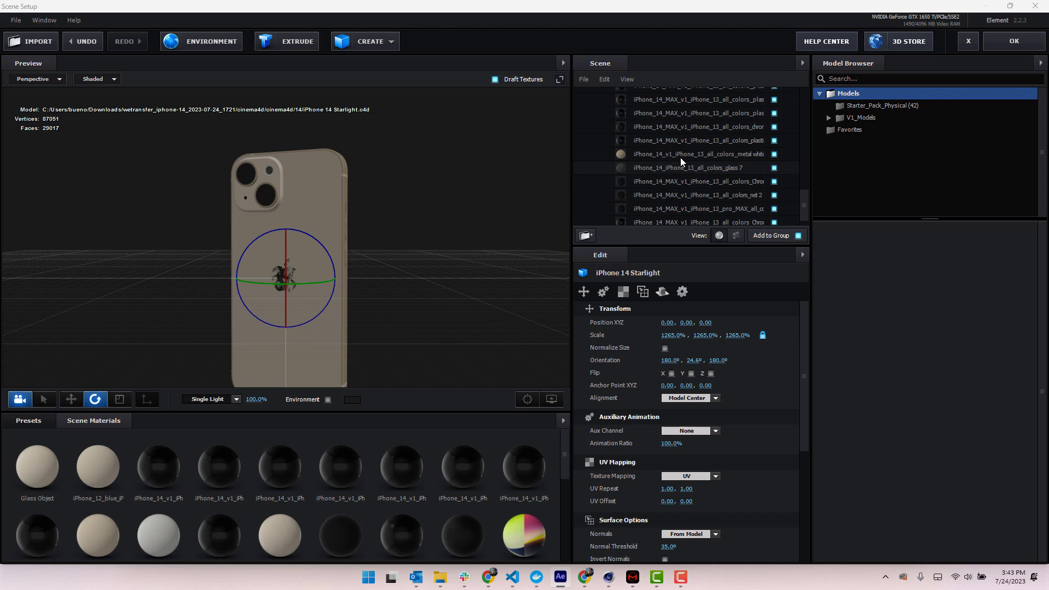
Select plastic w3 and view its beige B4AB96 diffuse colour, closing the picker unchanged.
{"action": "left_click", "coordinate": [620, 156]}
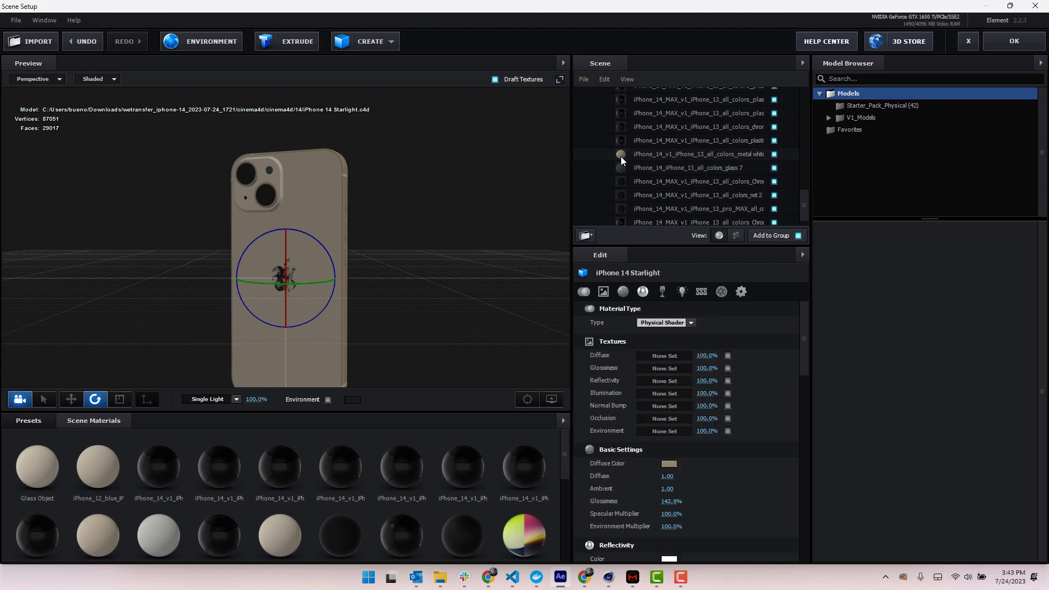
{"action": "scroll", "coordinate": [684, 169], "scroll_direction": "up", "scroll_amount": 3}
{"action": "scroll", "coordinate": [675, 172], "scroll_direction": "up", "scroll_amount": 3}
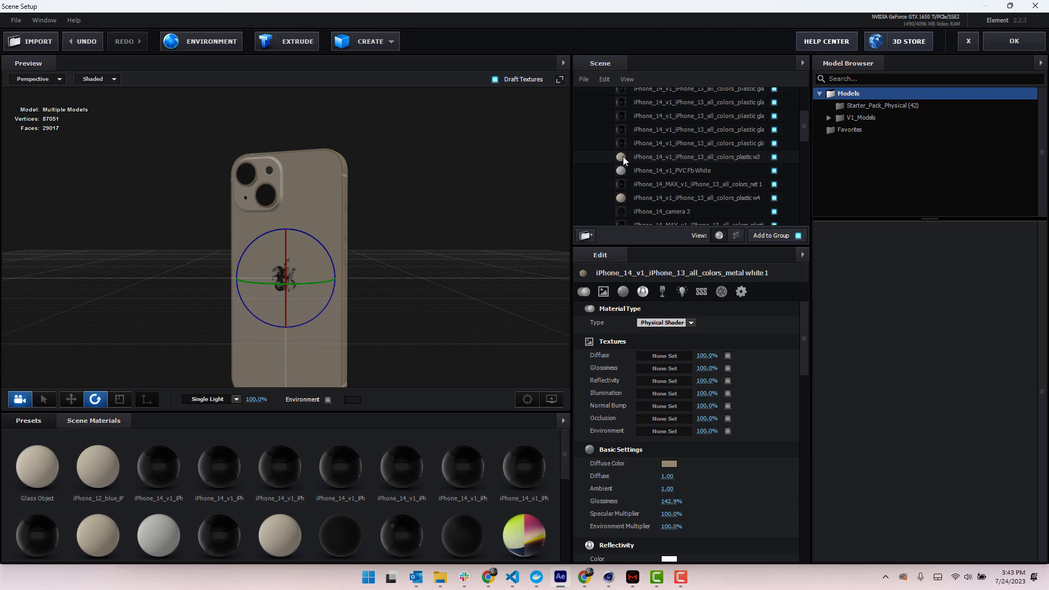
{"action": "left_click", "coordinate": [622, 156]}
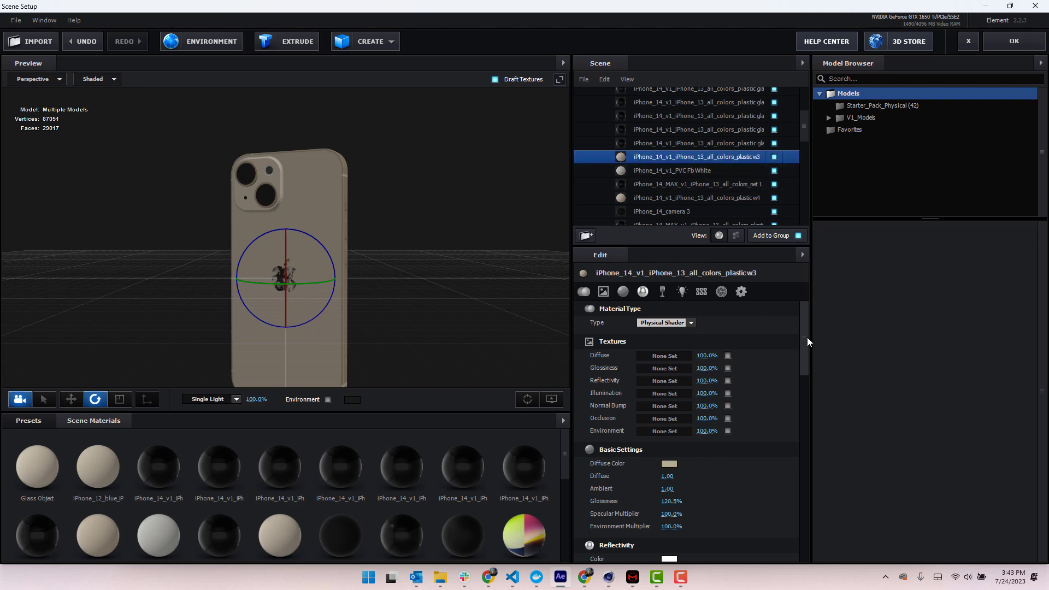
{"action": "left_click_drag", "start_coordinate": [806, 322], "coordinate": [801, 350]}
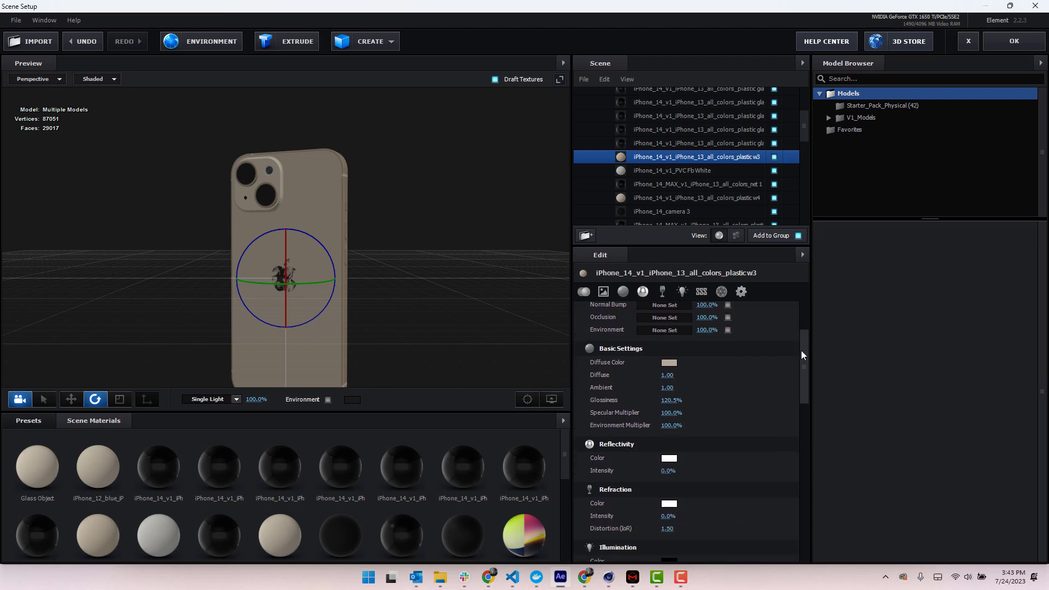
{"action": "left_click", "coordinate": [673, 362]}
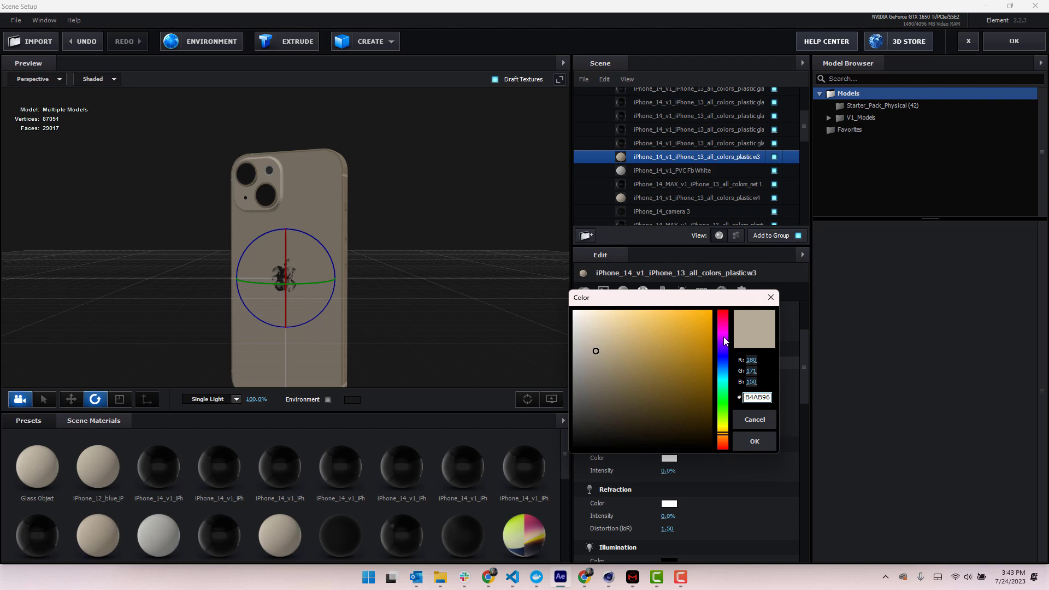
{"action": "left_click", "coordinate": [769, 297]}
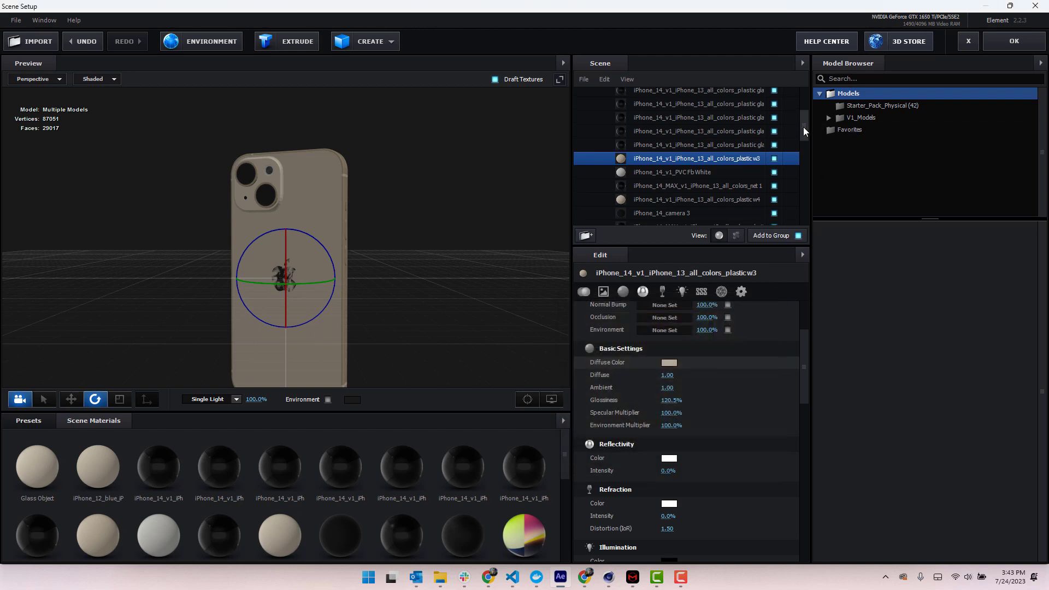
{"action": "left_click_drag", "start_coordinate": [803, 127], "coordinate": [808, 105]}
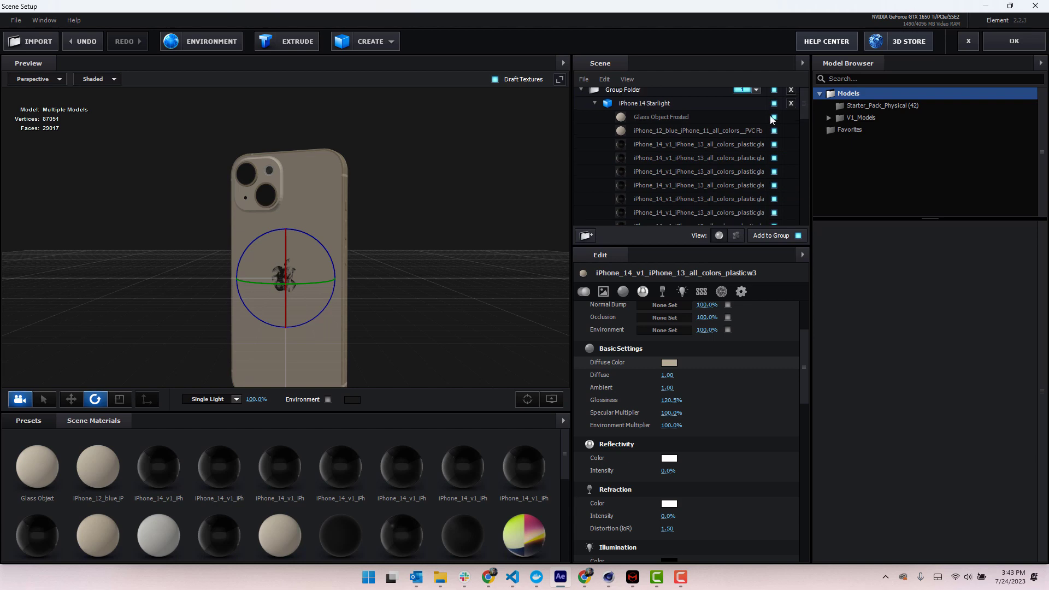
Set the iPhone_12_blue material's diffuse colour to 4792F0, turning the phone's back blue.
{"action": "left_click", "coordinate": [622, 133]}
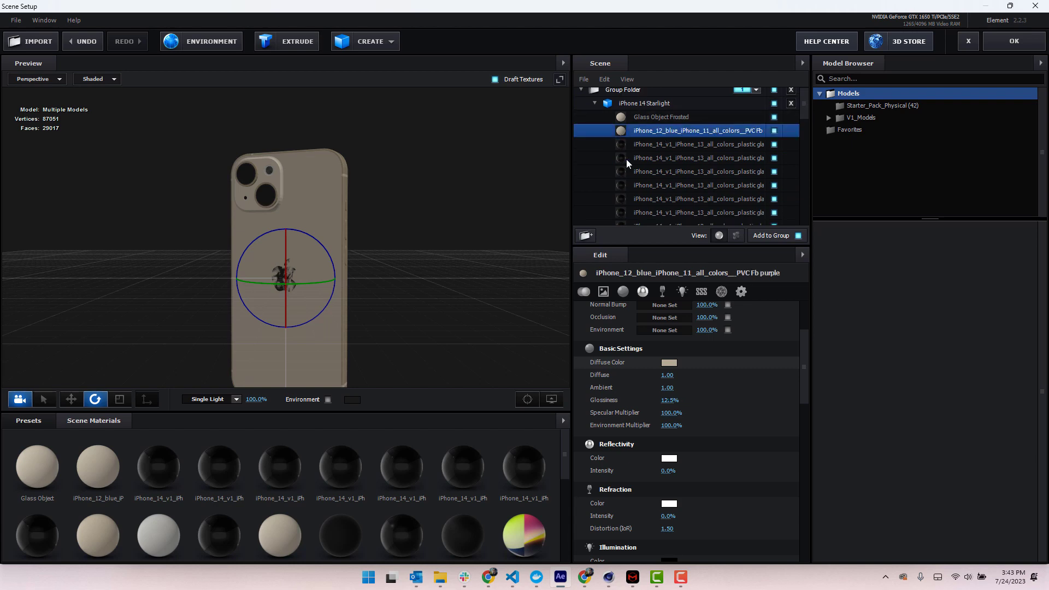
{"action": "left_click", "coordinate": [674, 361]}
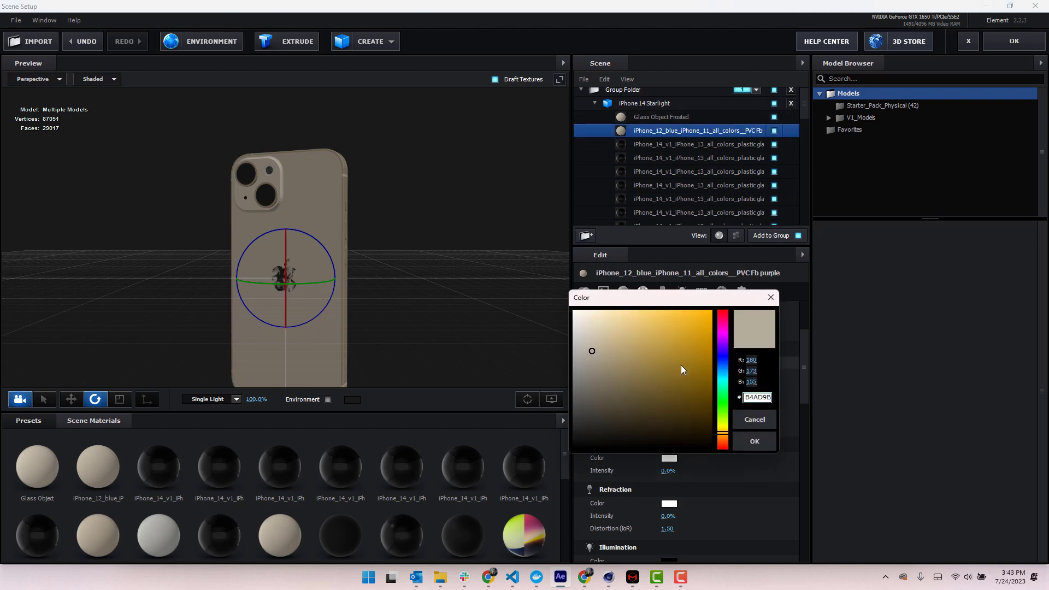
{"action": "mouse_move", "coordinate": [721, 375]}
{"action": "left_mouse_down"}
{"action": "mouse_move", "coordinate": [717, 389]}
{"action": "mouse_move", "coordinate": [722, 367]}
{"action": "left_mouse_up"}
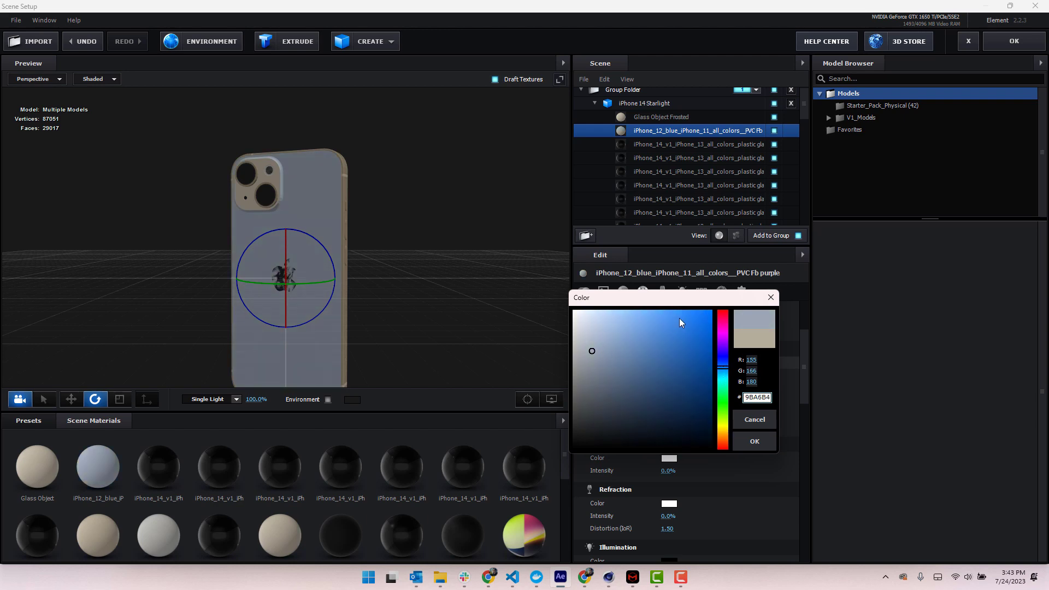
{"action": "mouse_move", "coordinate": [679, 319]}
{"action": "left_mouse_down"}
{"action": "mouse_move", "coordinate": [656, 326]}
{"action": "mouse_move", "coordinate": [670, 318]}
{"action": "left_mouse_up"}
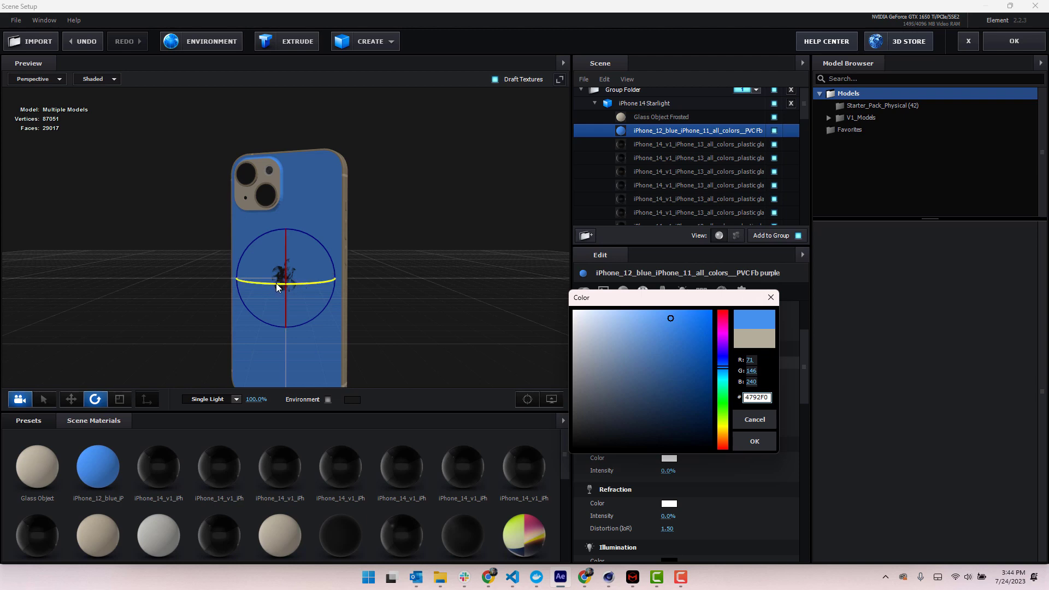
{"action": "left_click", "coordinate": [754, 437]}
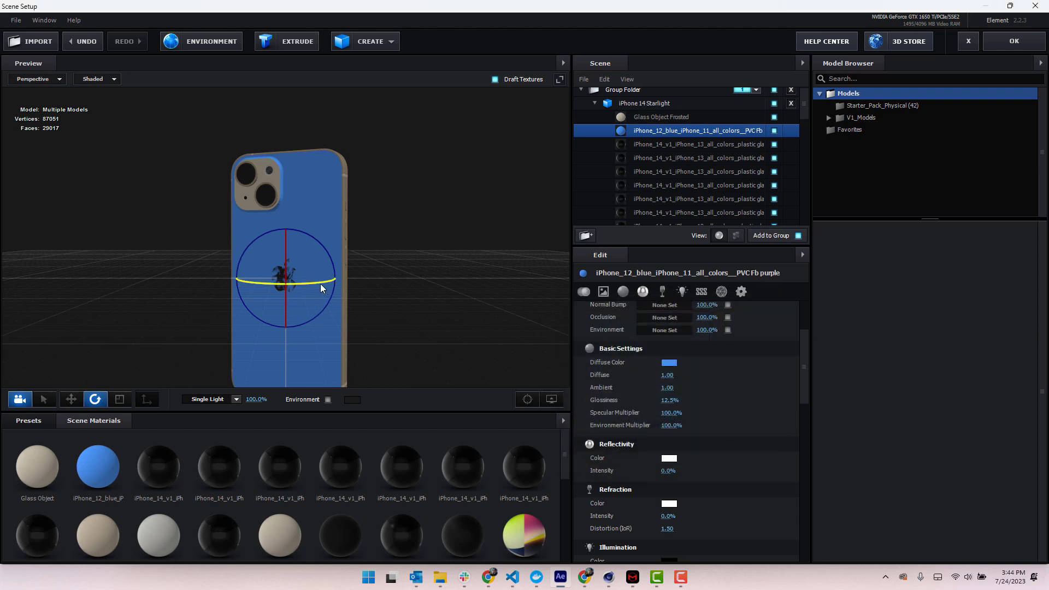
Rotate the phone to inspect its blue back and sides from several angles.
{"action": "left_click_drag", "start_coordinate": [320, 283], "coordinate": [257, 284]}
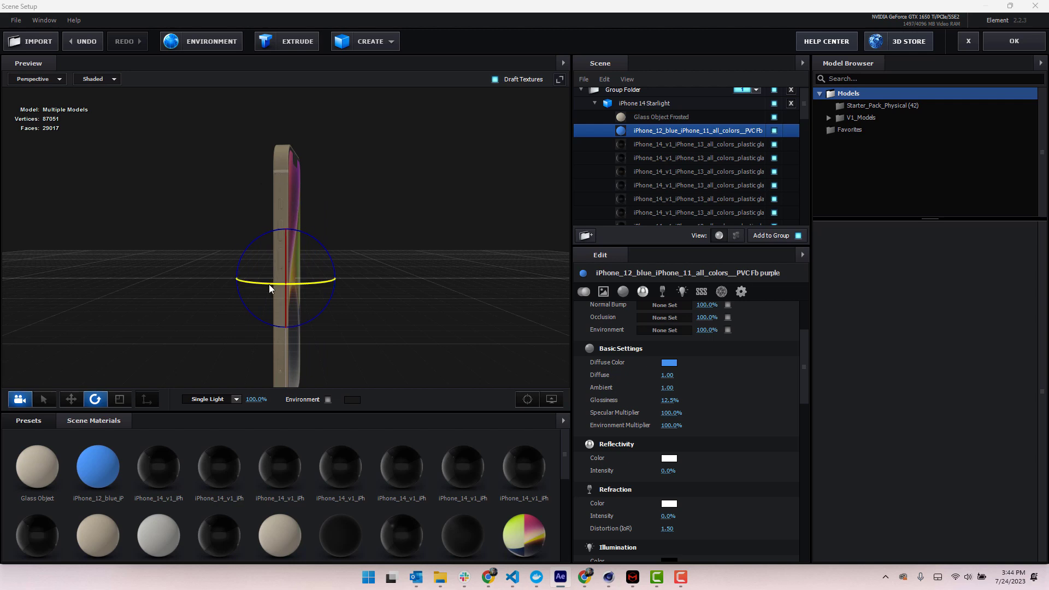
{"action": "left_click_drag", "start_coordinate": [269, 283], "coordinate": [328, 282]}
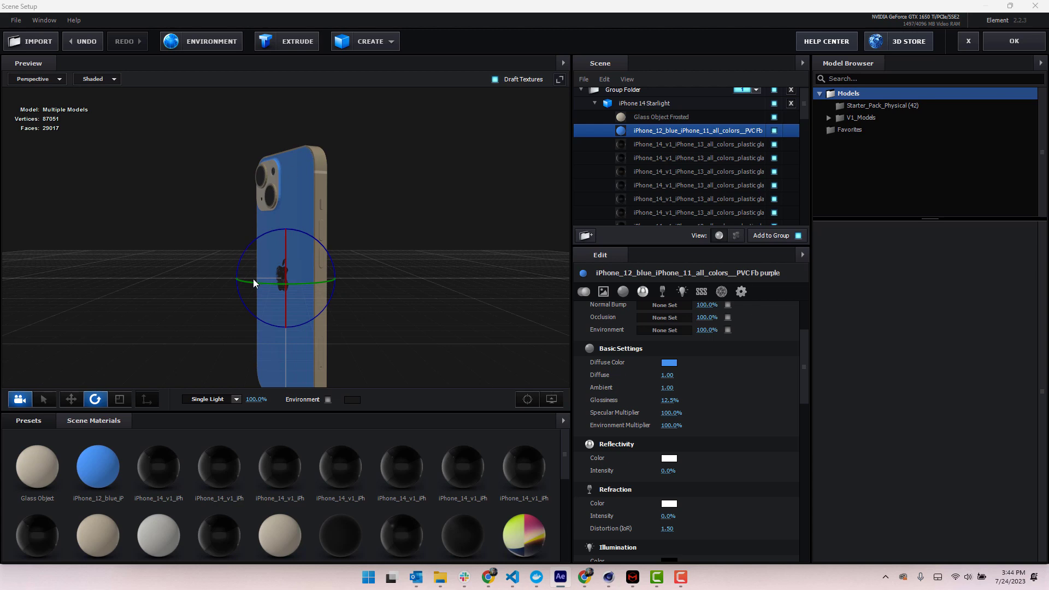
{"action": "left_click_drag", "start_coordinate": [255, 283], "coordinate": [310, 237]}
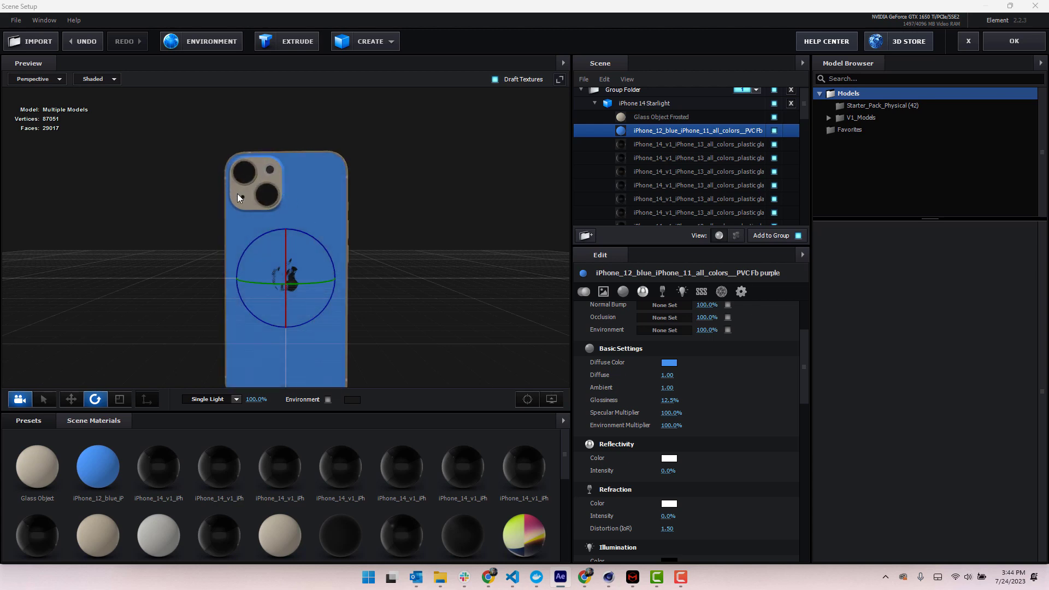
{"action": "left_click_drag", "start_coordinate": [319, 284], "coordinate": [186, 278]}
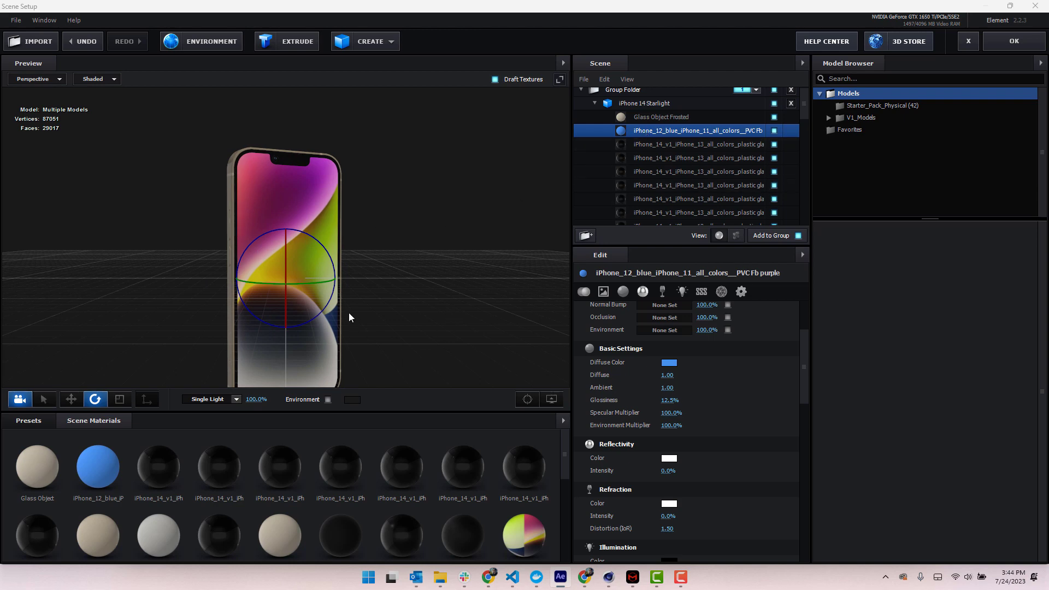
Undo back to the beige back colour and turn the phone to face its screen.
{"action": "key", "text": "ctrl+z"}
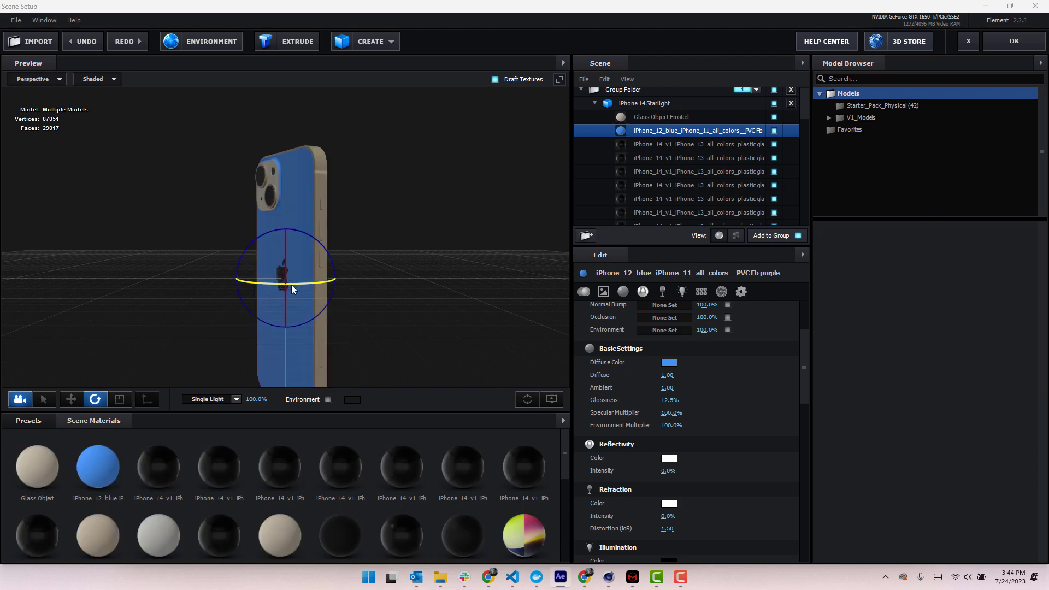
{"action": "key", "text": "ctrl+z"}
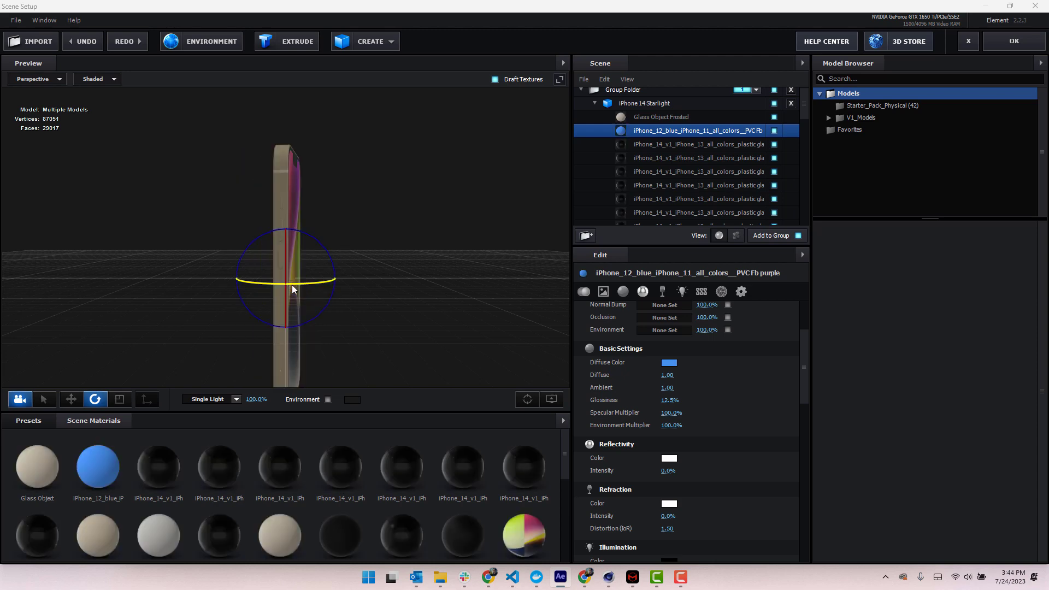
{"action": "key", "text": "ctrl+z"}
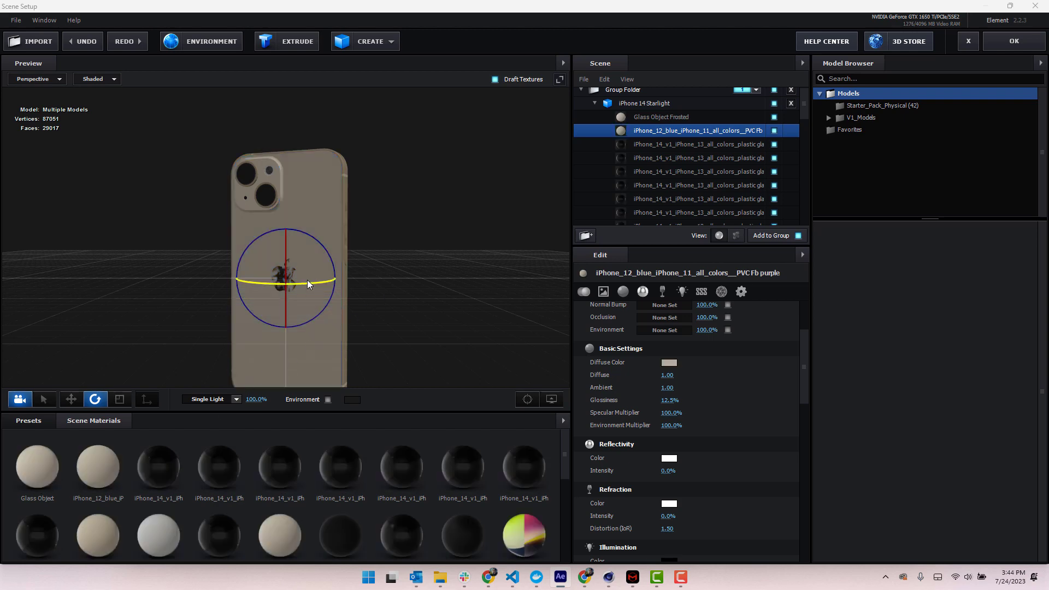
{"action": "left_click_drag", "start_coordinate": [309, 282], "coordinate": [172, 287]}
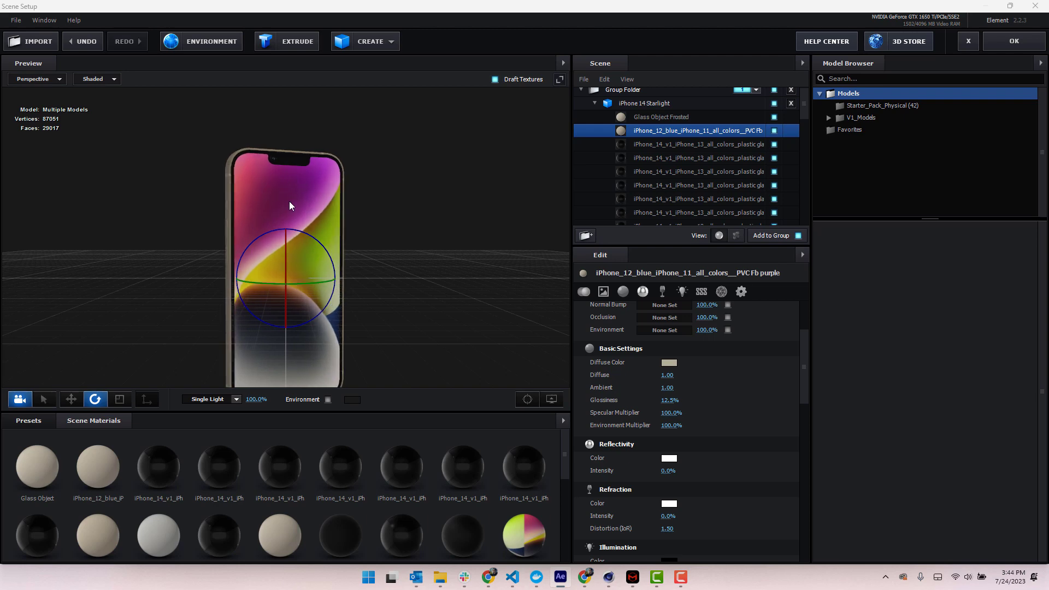
Accept Scene Setup, open the 'iphone screen' comp, and trial-drag the screenshot before undoing it.
{"action": "left_click", "coordinate": [1011, 44]}
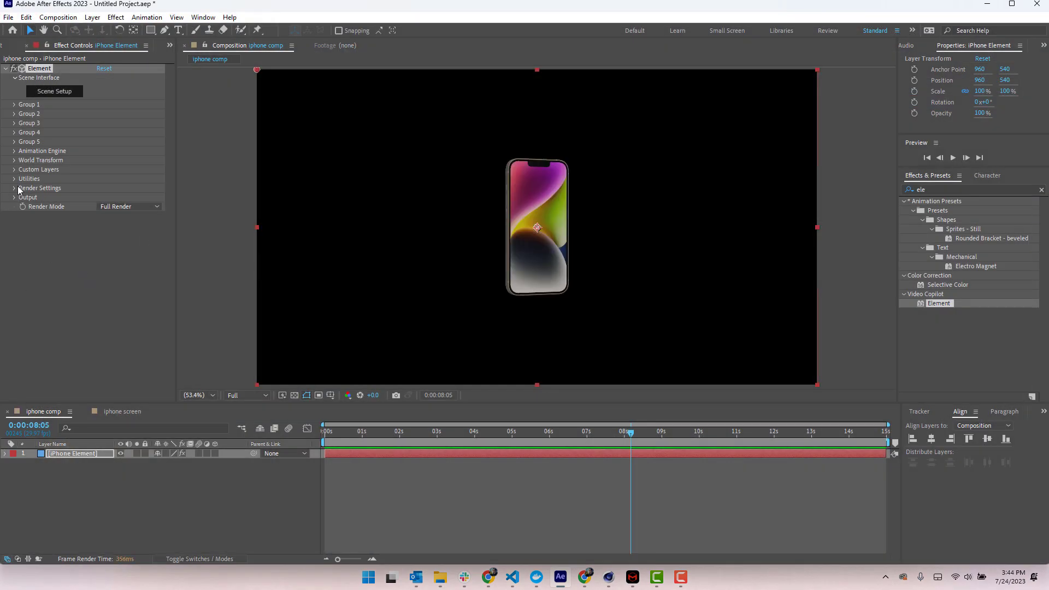
{"action": "left_click", "coordinate": [116, 412]}
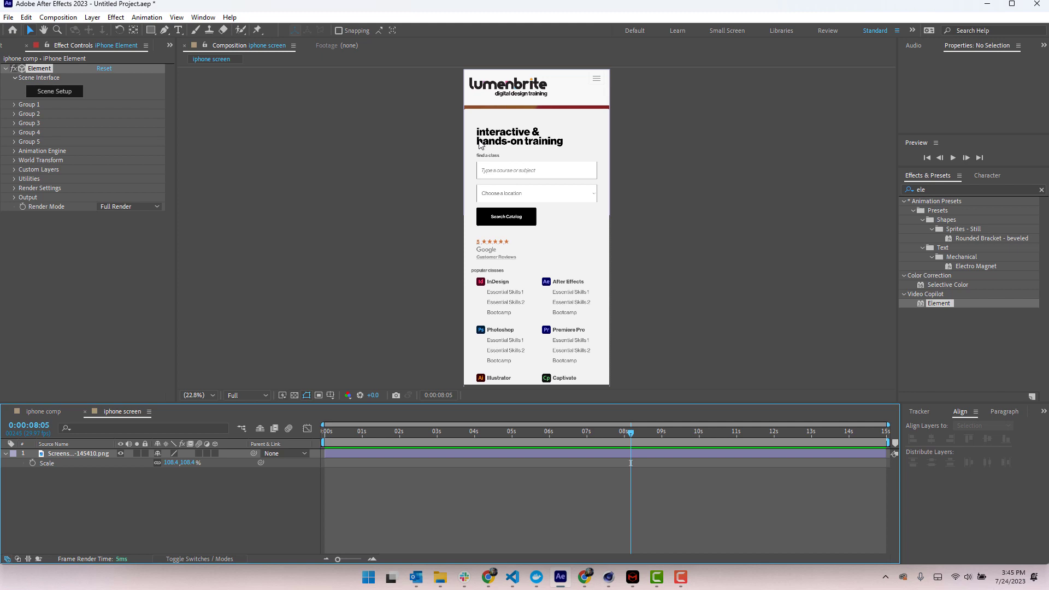
{"action": "left_click", "coordinate": [4, 47]}
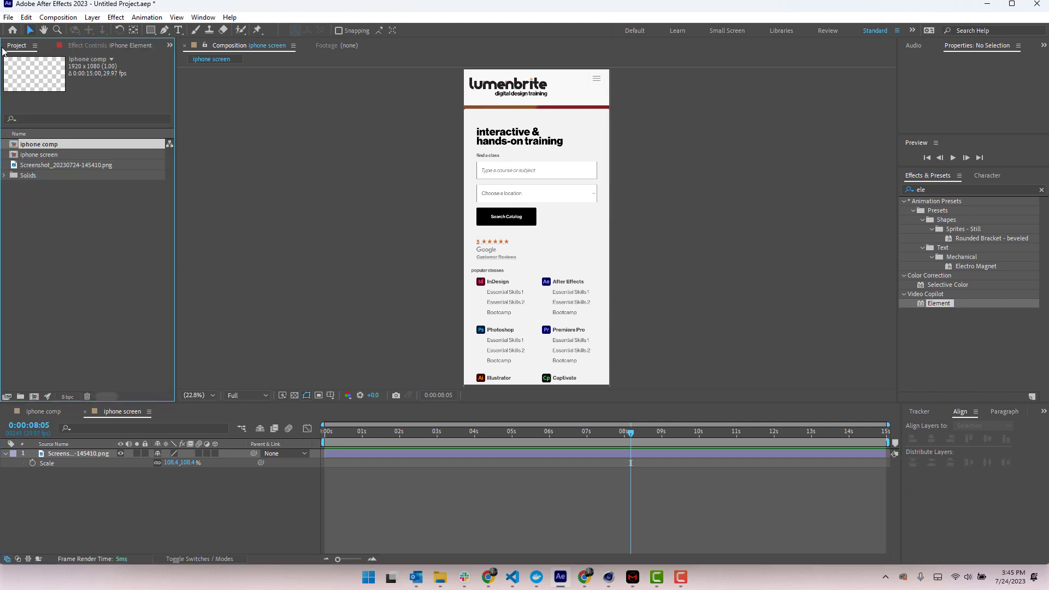
{"action": "left_click", "coordinate": [36, 155]}
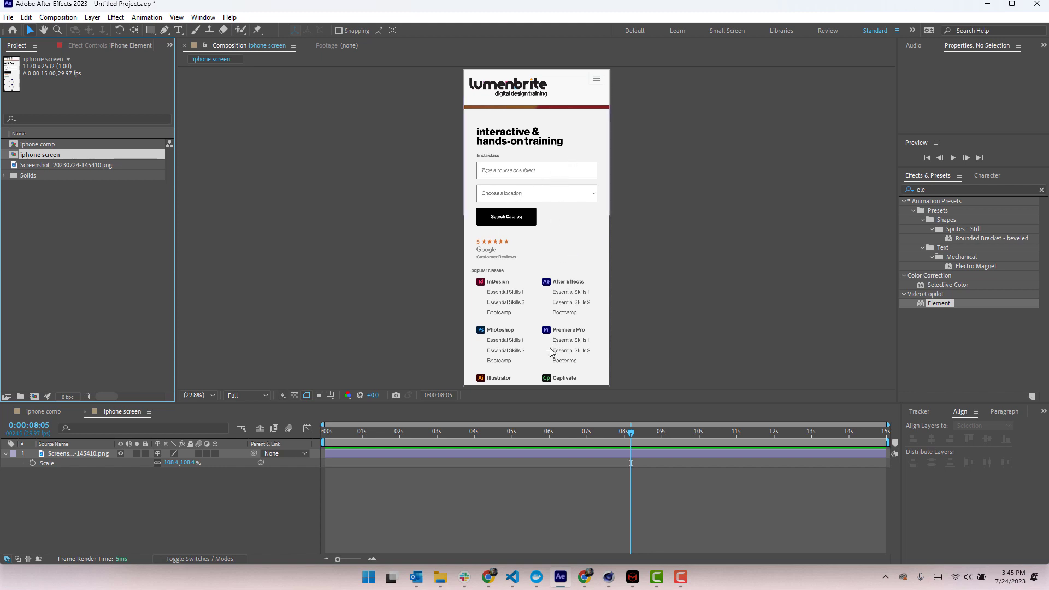
{"action": "left_click_drag", "start_coordinate": [549, 335], "coordinate": [505, 232]}
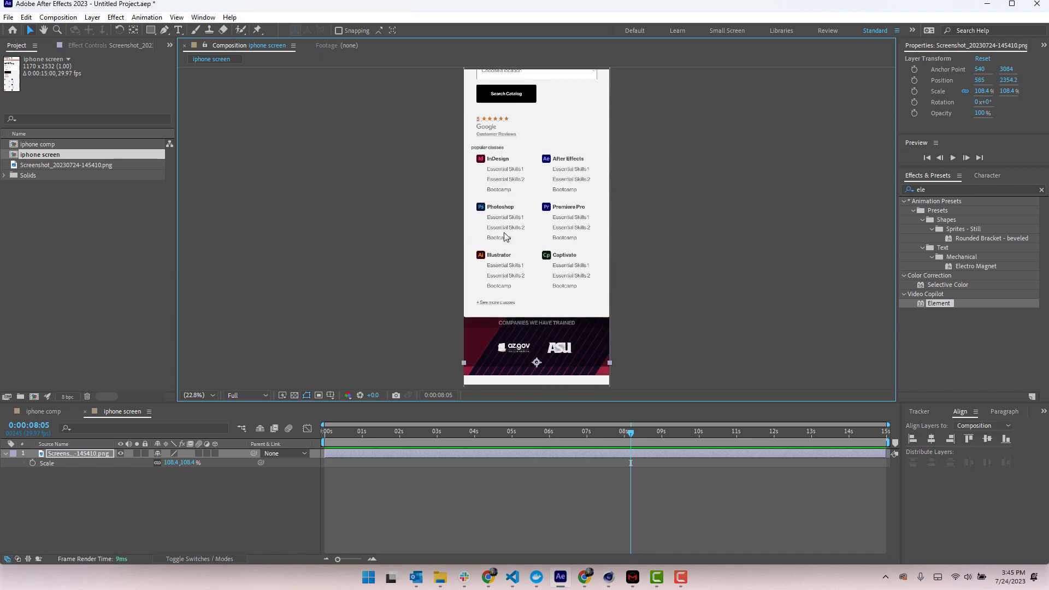
{"action": "key", "text": "ctrl+z"}
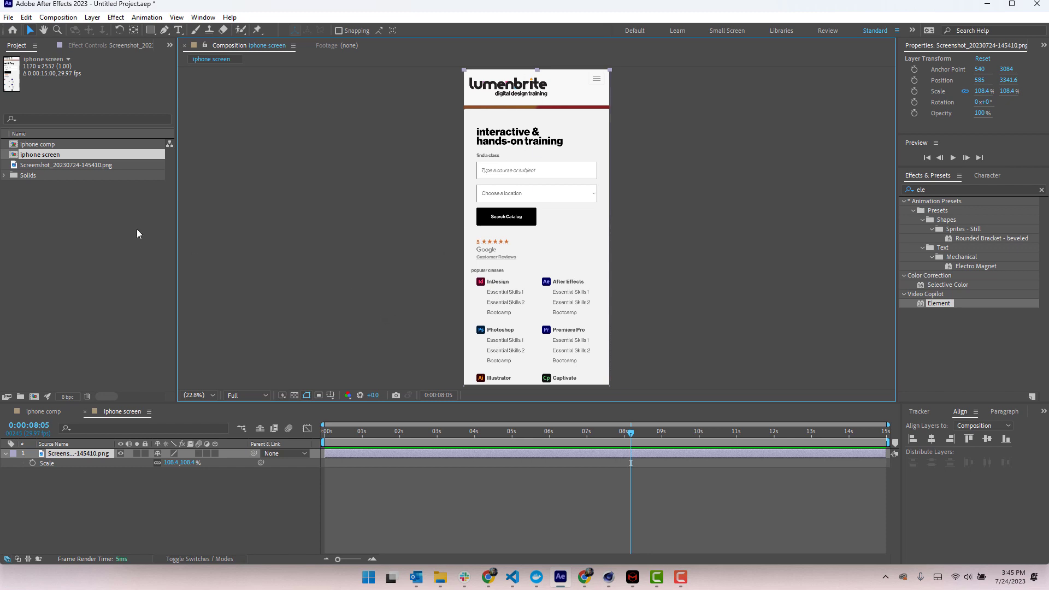
Drop the iphone screen comp into the iphone comp above the iPhone Element and hide it.
{"action": "double_click", "coordinate": [38, 145]}
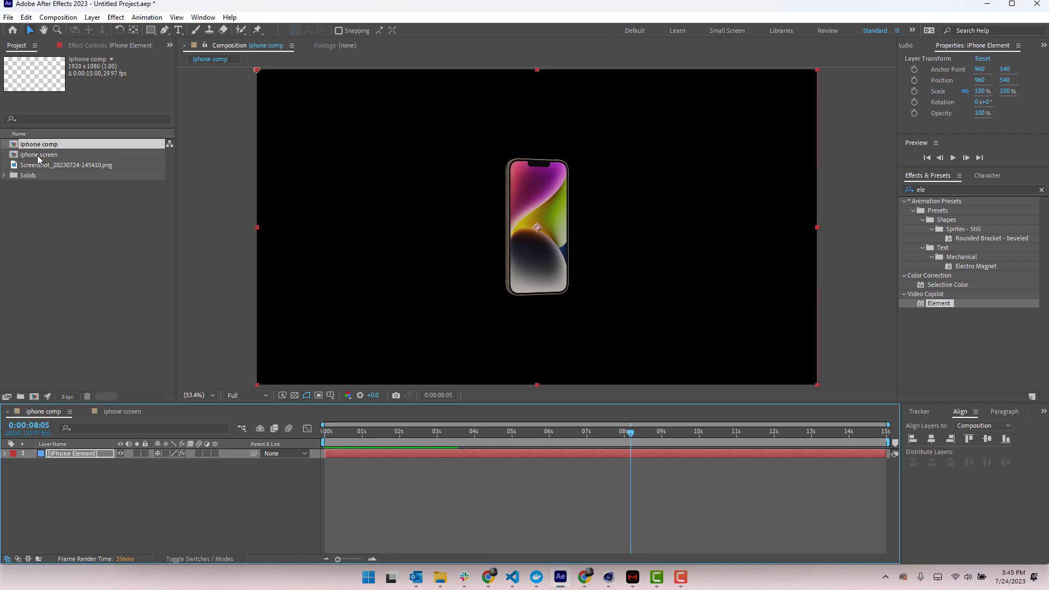
{"action": "left_click_drag", "start_coordinate": [37, 156], "coordinate": [82, 451]}
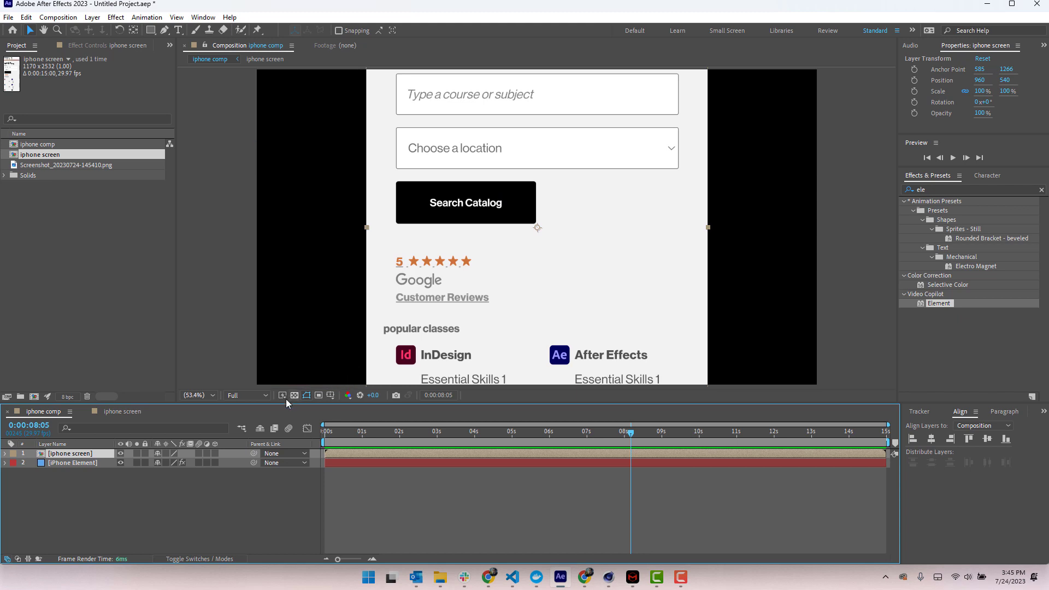
{"action": "left_click", "coordinate": [120, 453]}
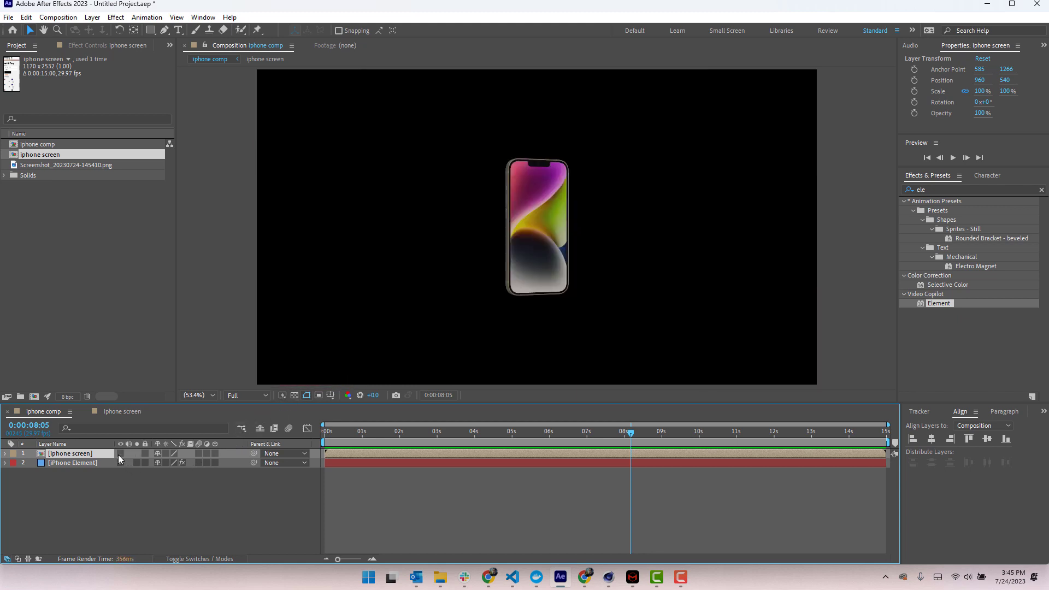
{"action": "left_click", "coordinate": [85, 464]}
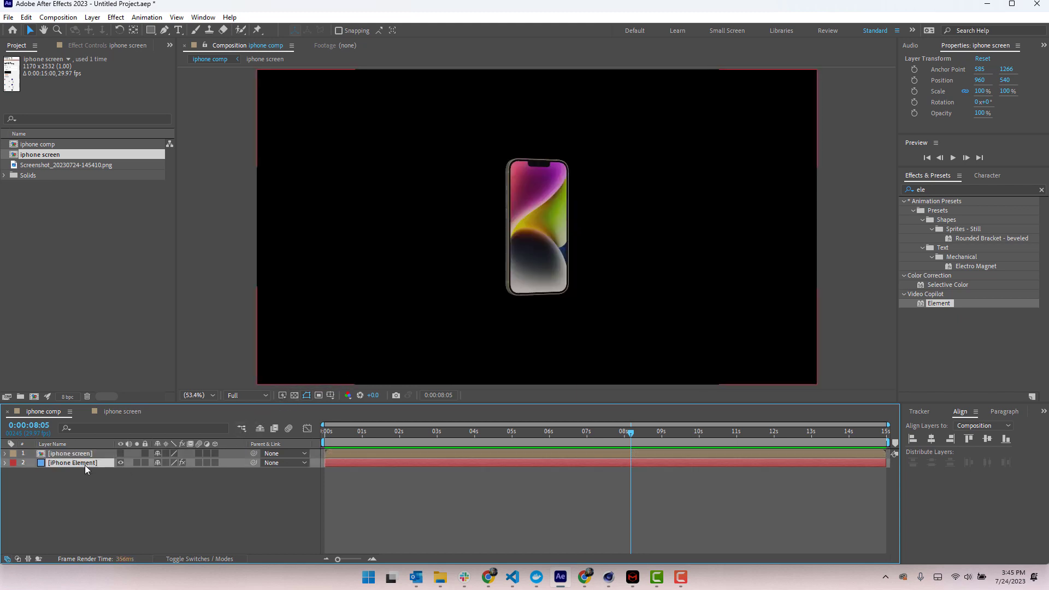
Assign '1. iphone screen' as Layer 1 under Element's Custom Layers > Custom Texture Maps.
{"action": "left_click", "coordinate": [100, 47]}
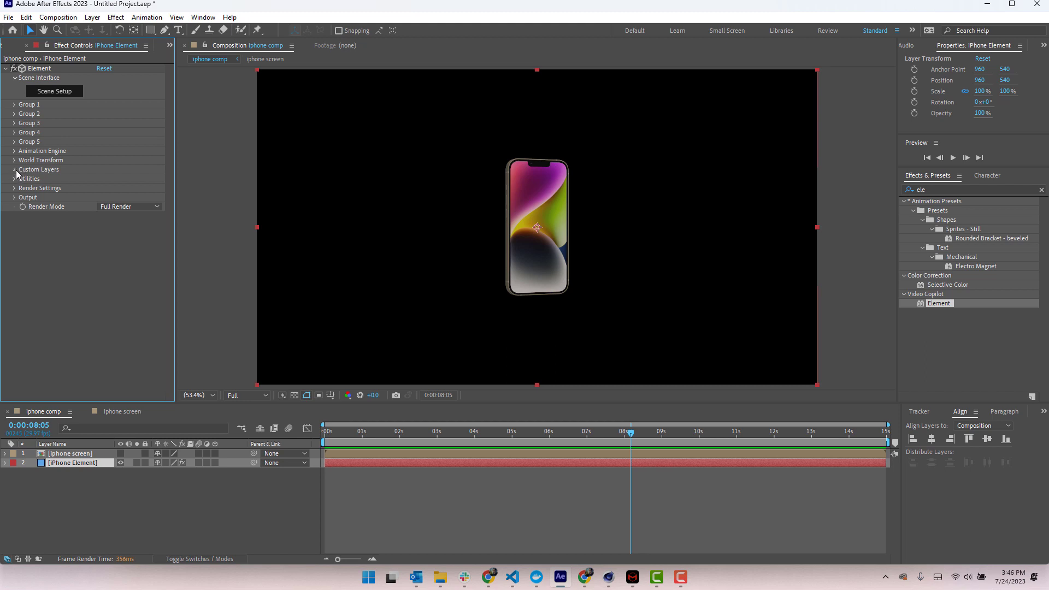
{"action": "left_click", "coordinate": [16, 171]}
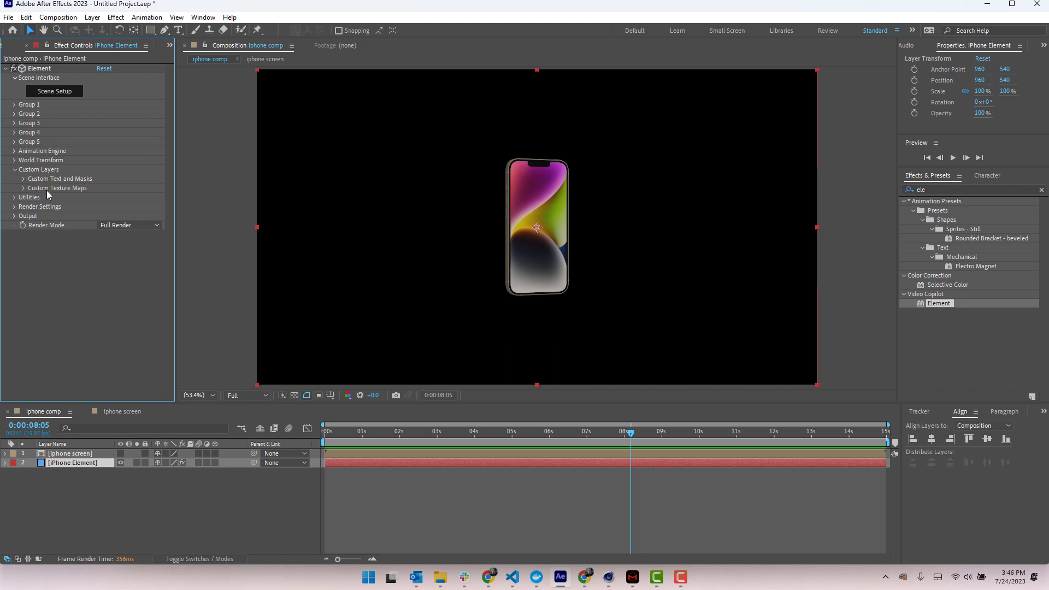
{"action": "left_click", "coordinate": [23, 188]}
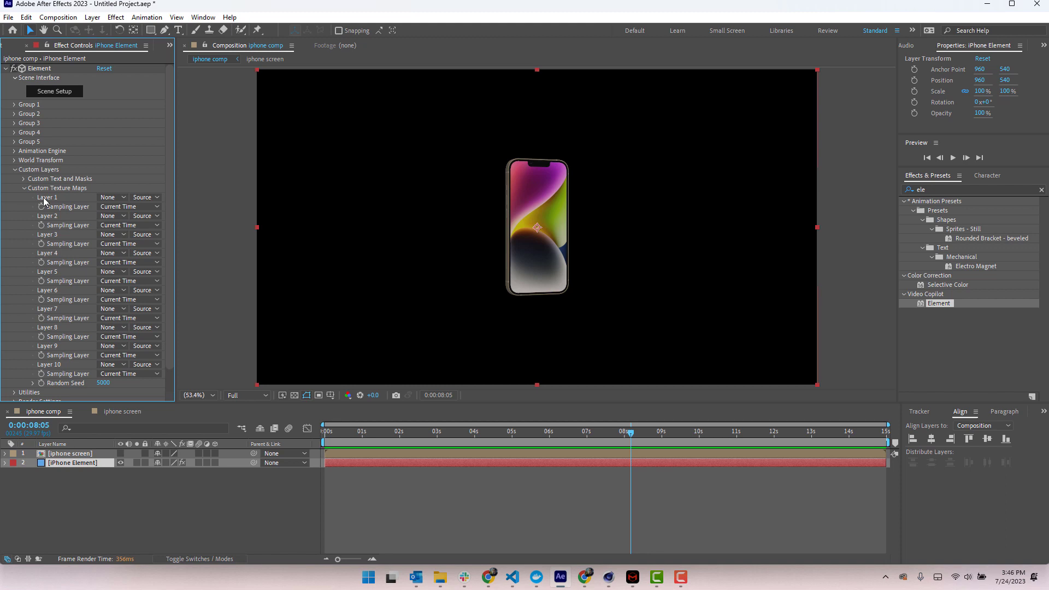
{"action": "left_click", "coordinate": [124, 197]}
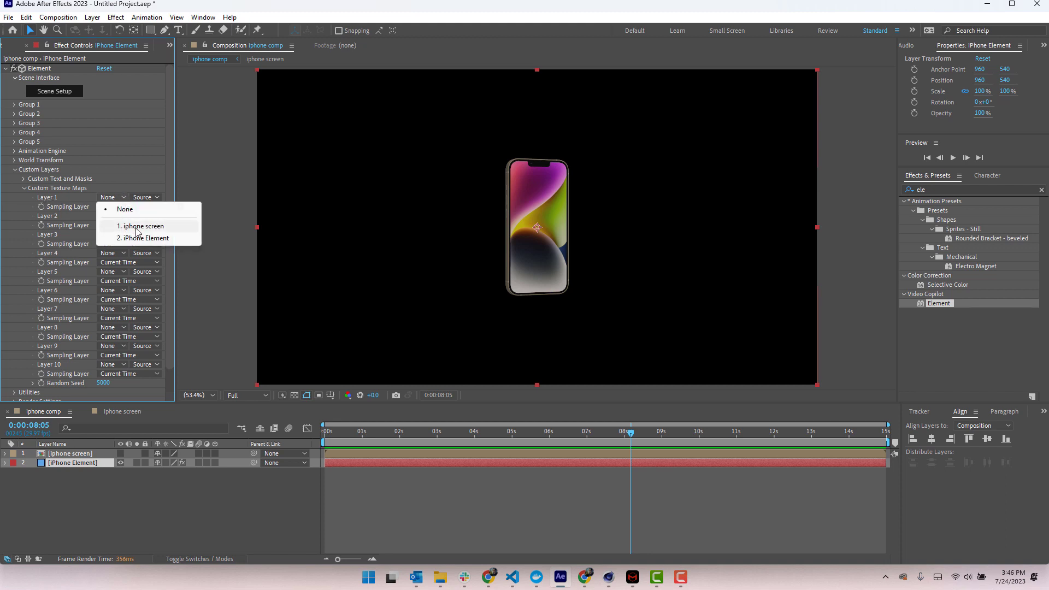
{"action": "left_click", "coordinate": [141, 227]}
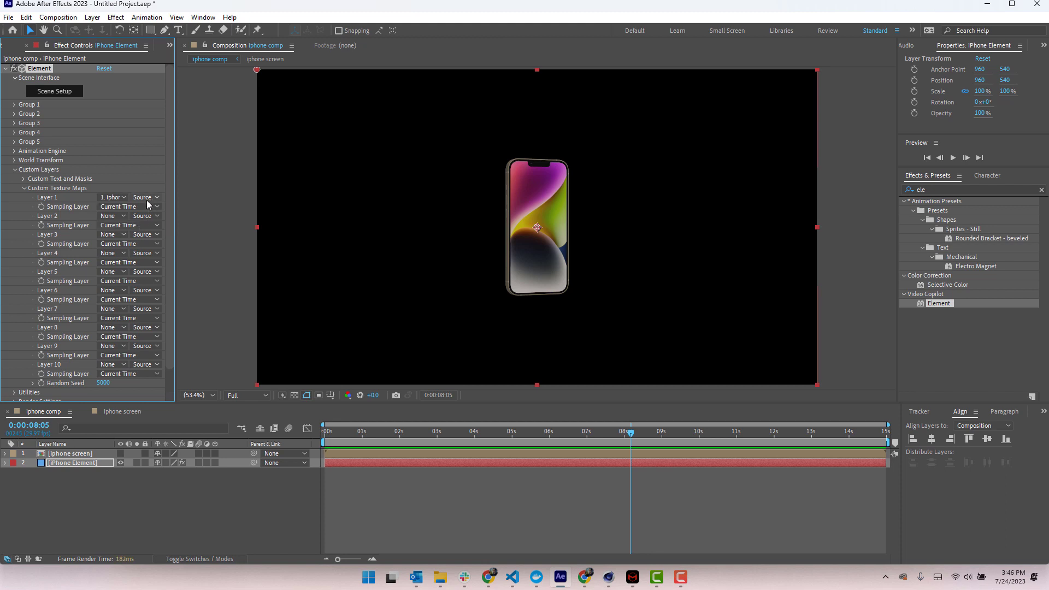
In Element Scene Setup, select the iPhone_14_display 5 material and bring its Textures into view.
{"action": "left_click", "coordinate": [60, 93]}
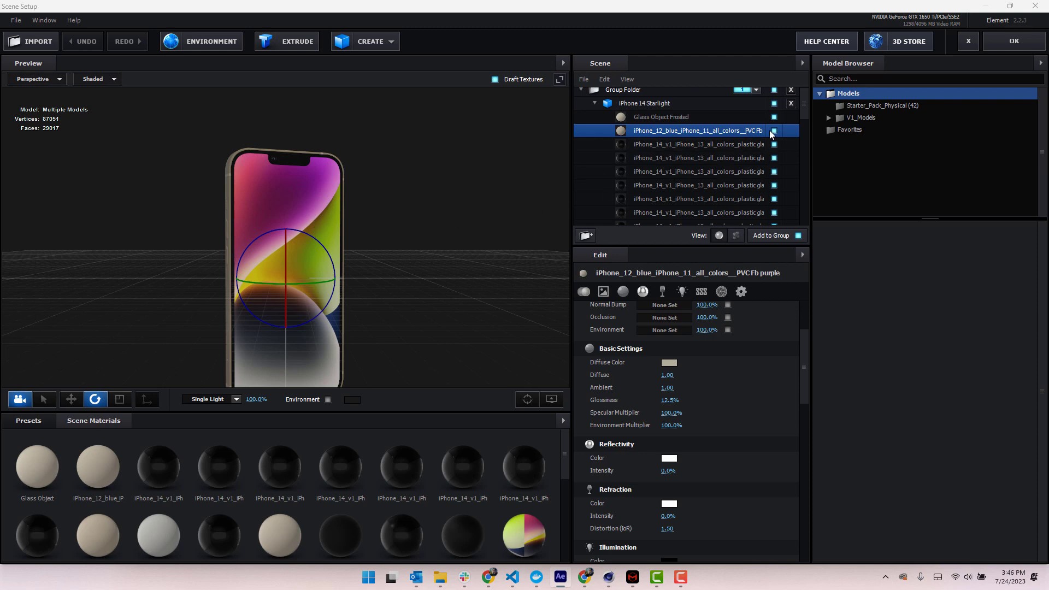
{"action": "left_click_drag", "start_coordinate": [802, 107], "coordinate": [808, 140]}
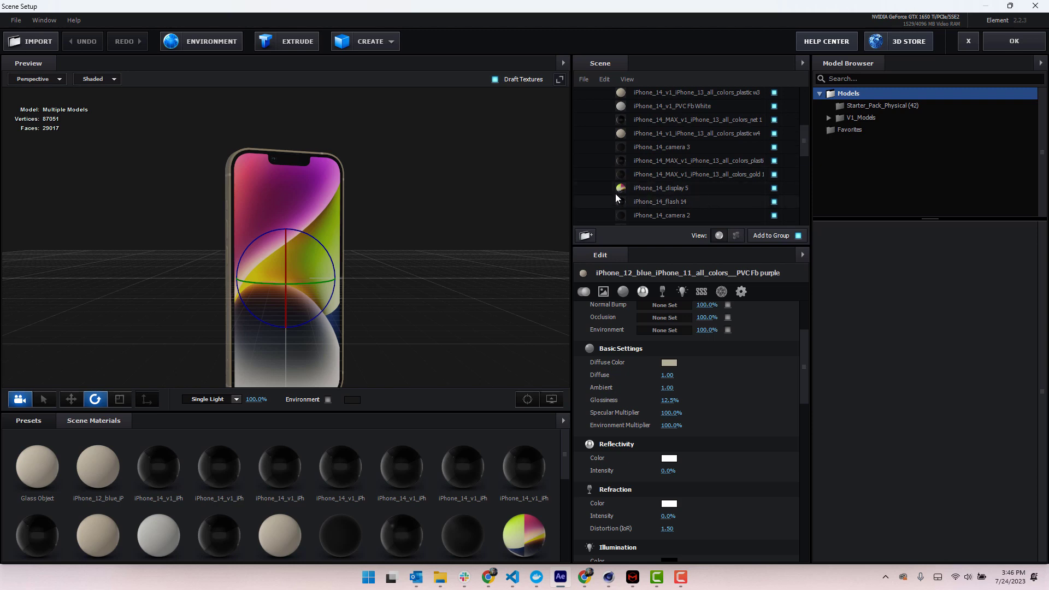
{"action": "left_click", "coordinate": [673, 189]}
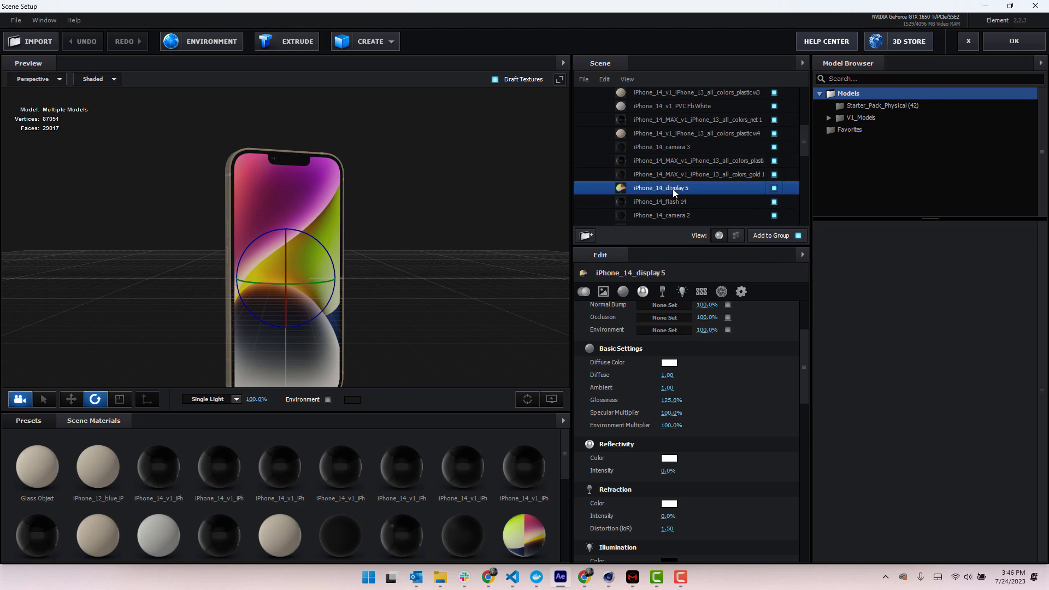
{"action": "left_click_drag", "start_coordinate": [811, 377], "coordinate": [805, 342]}
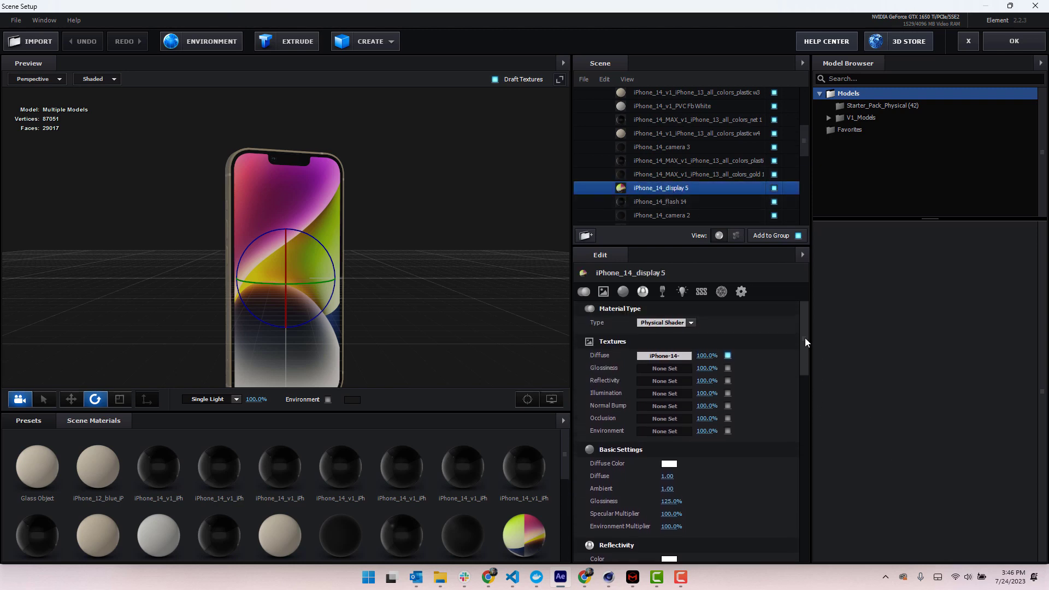
Swap the iPhone_14_display 5 diffuse texture to Custom Layer 1 and confirm.
{"action": "left_click", "coordinate": [651, 356]}
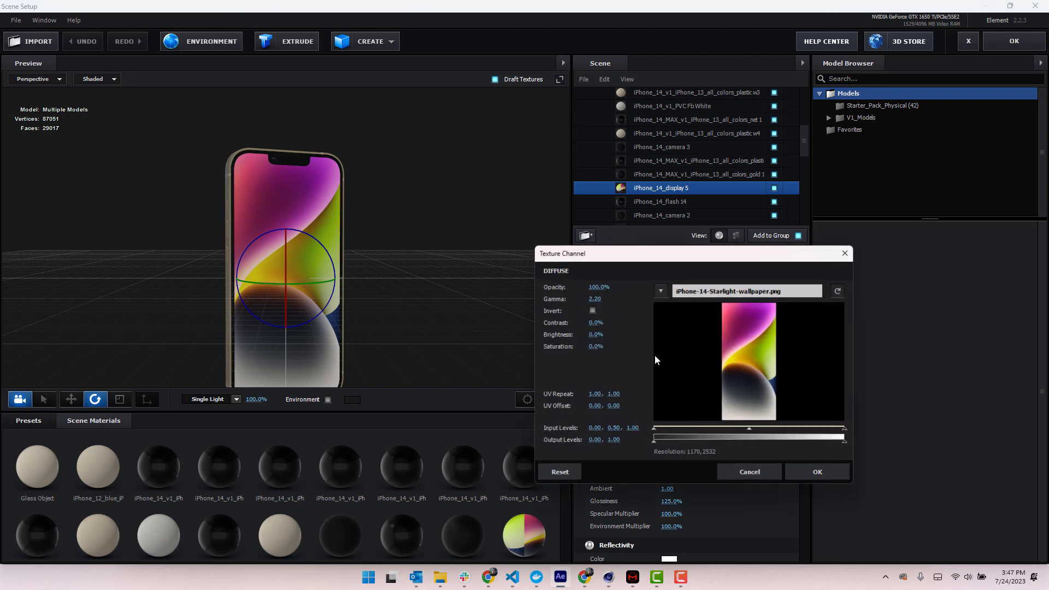
{"action": "left_click", "coordinate": [661, 292]}
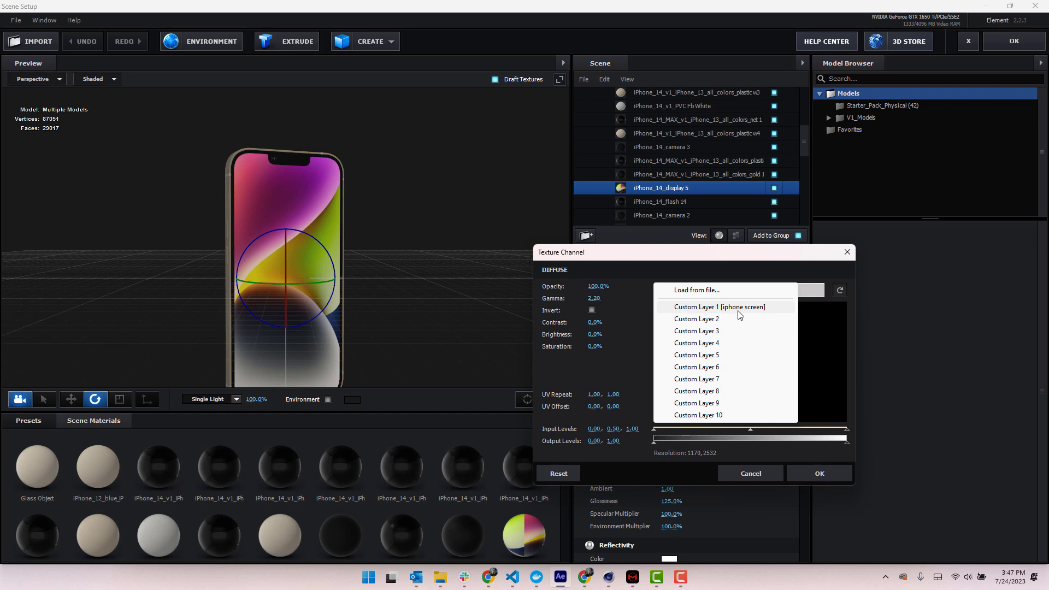
{"action": "left_click", "coordinate": [704, 308]}
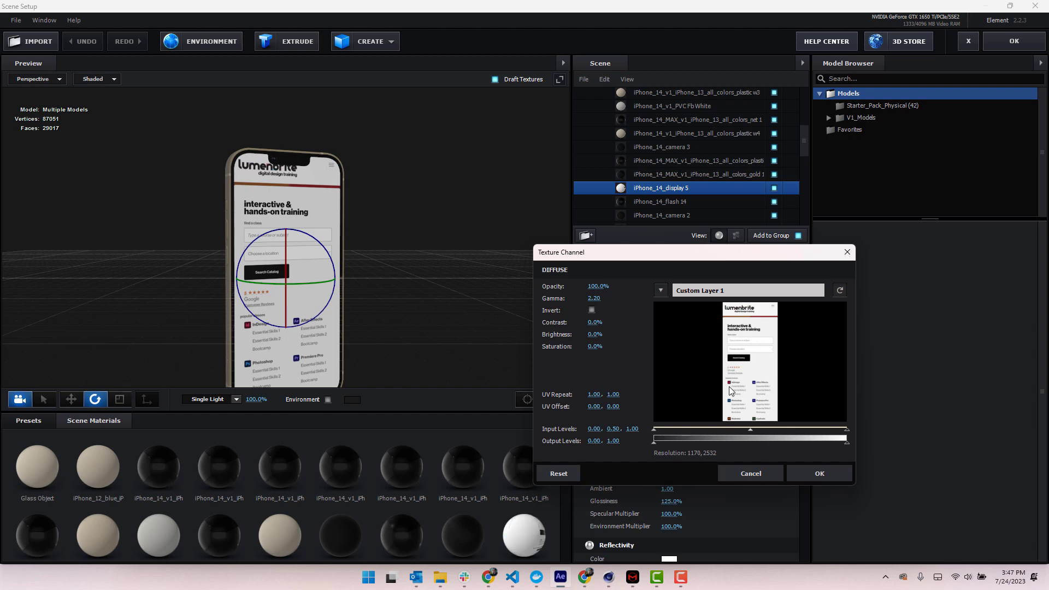
{"action": "left_click", "coordinate": [828, 472]}
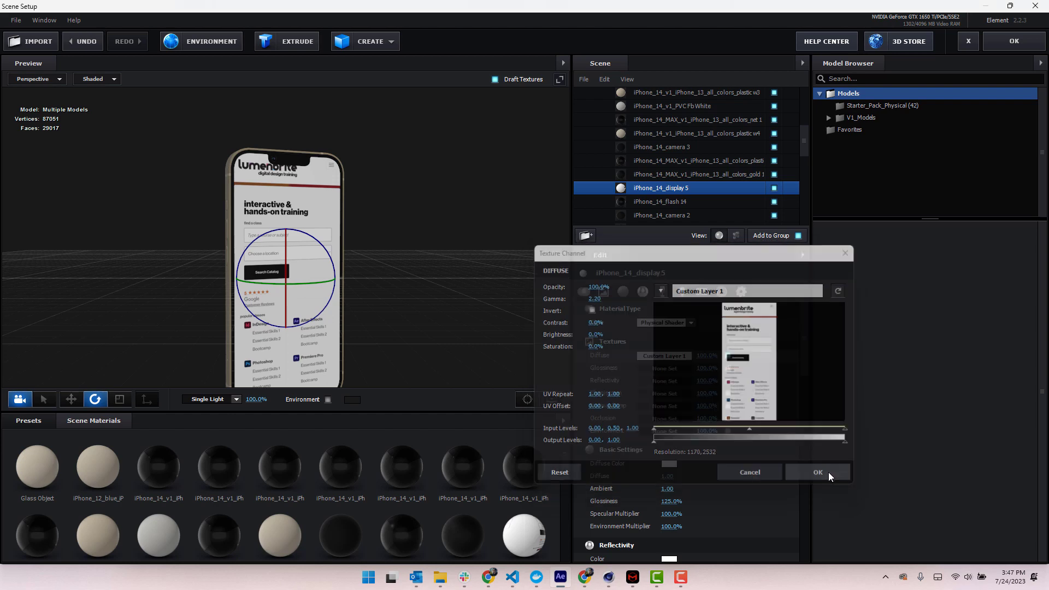
Close Scene Setup and slide the website screenshot upward in the iphone screen comp.
{"action": "left_click", "coordinate": [1009, 44]}
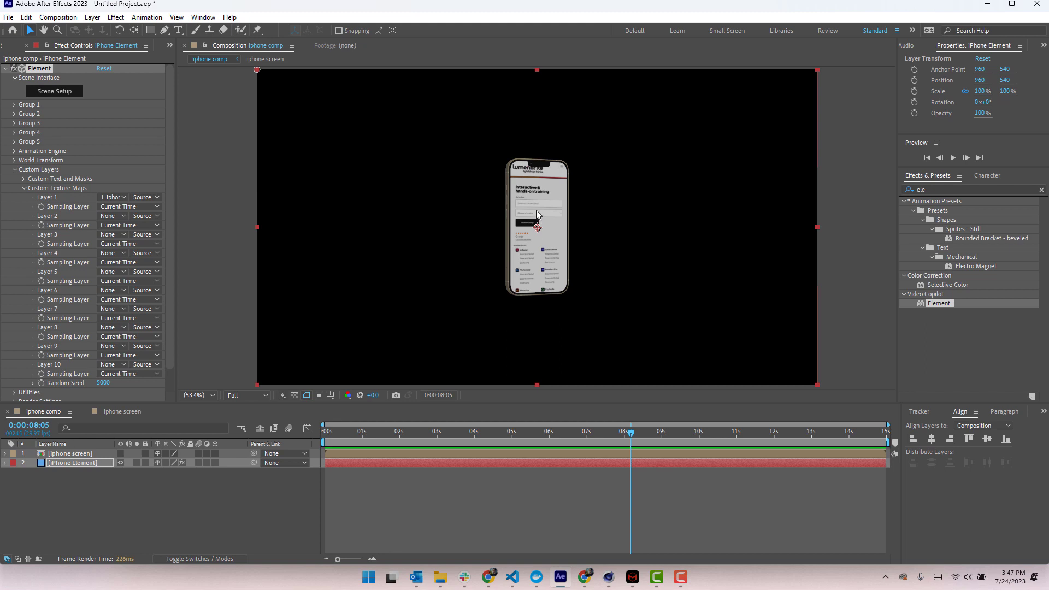
{"action": "left_click", "coordinate": [123, 415]}
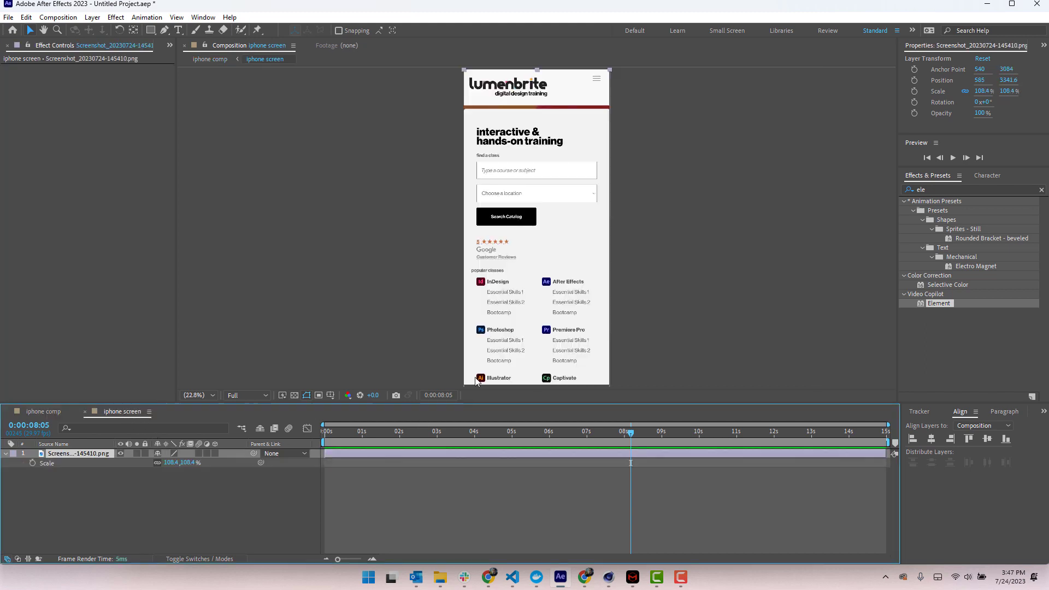
{"action": "left_click", "coordinate": [534, 305]}
{"action": "key", "text": "s"}
{"action": "left_click_drag", "start_coordinate": [534, 306], "coordinate": [532, 105]}
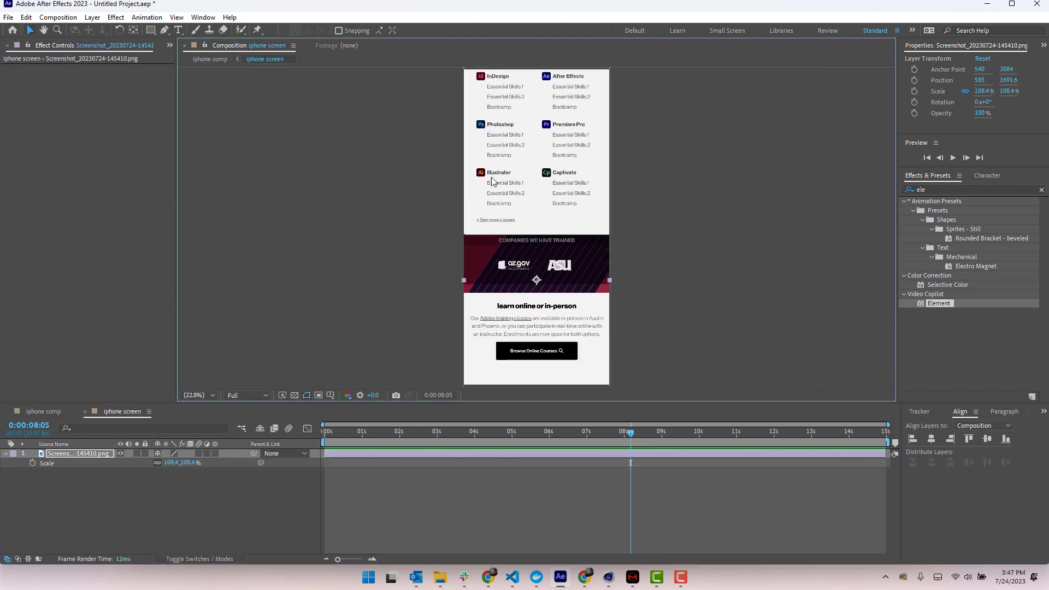
Align the screenshot's top edge to the iphone screen comp and check the result in the iphone comp.
{"action": "left_click", "coordinate": [47, 412]}
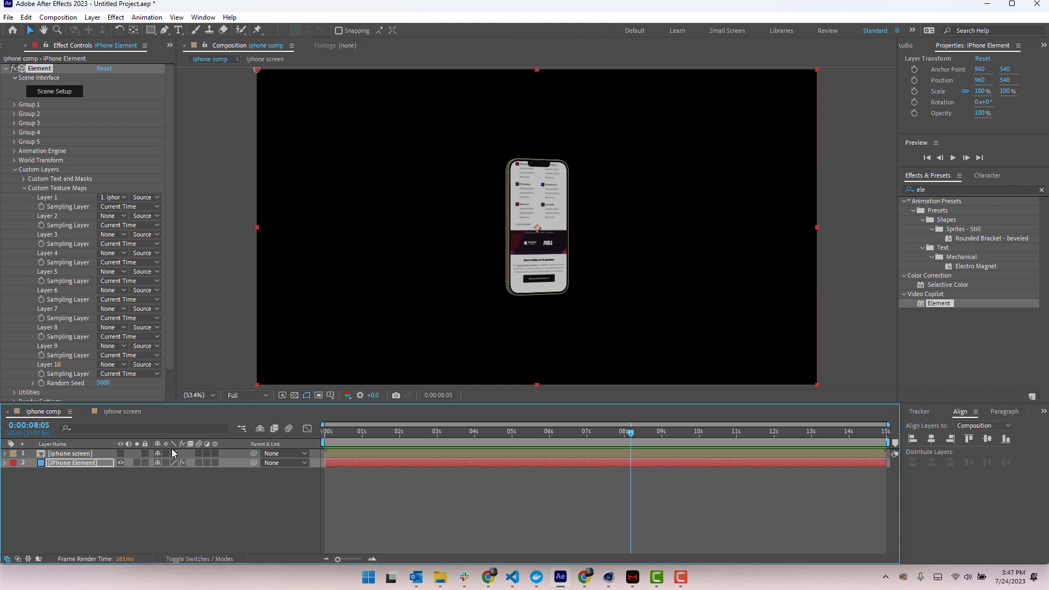
{"action": "left_click", "coordinate": [119, 411]}
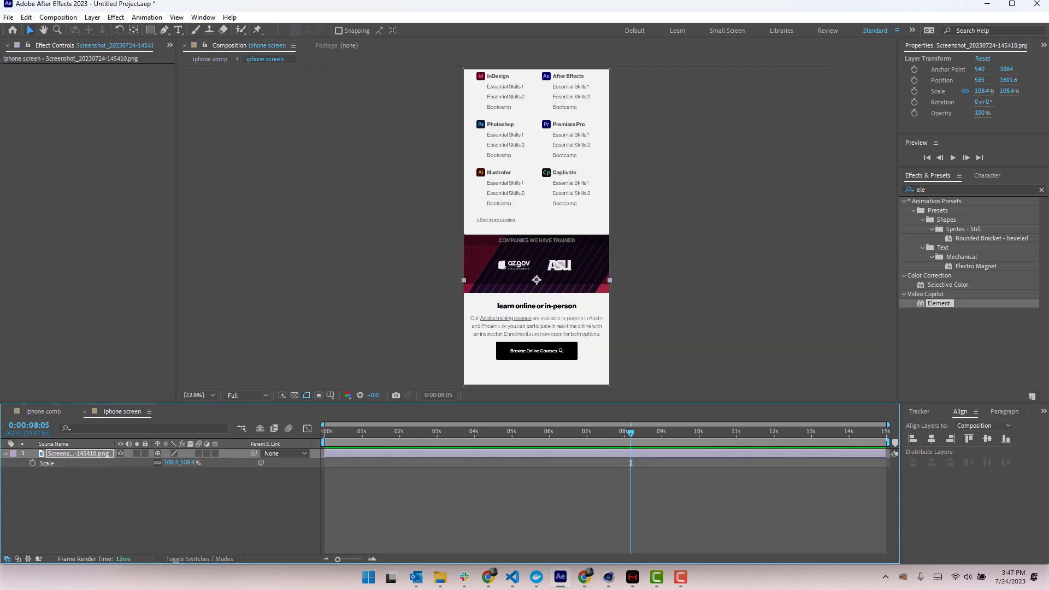
{"action": "left_click", "coordinate": [968, 439]}
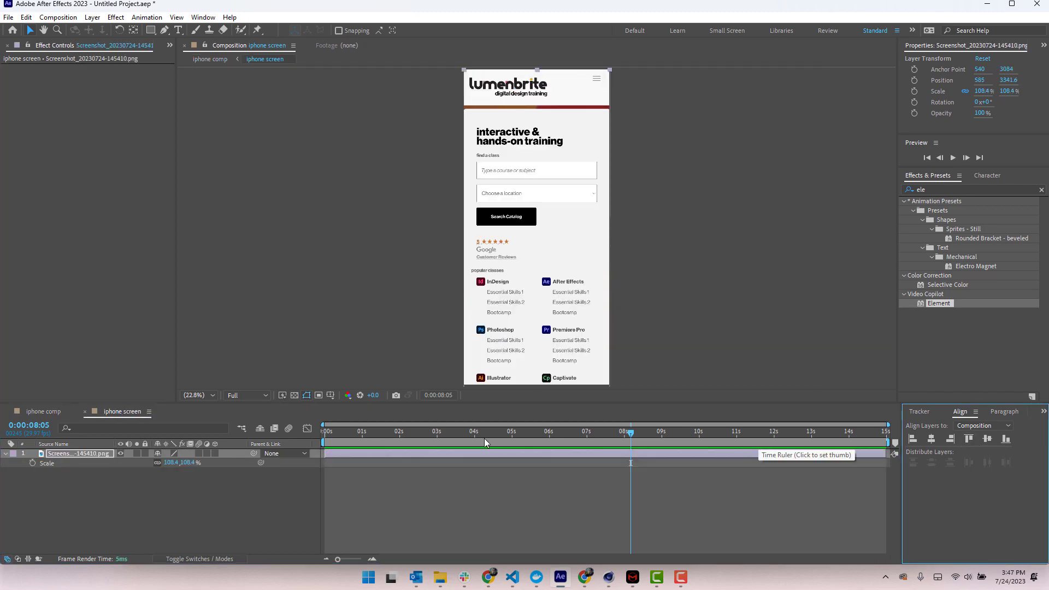
{"action": "left_click", "coordinate": [44, 411]}
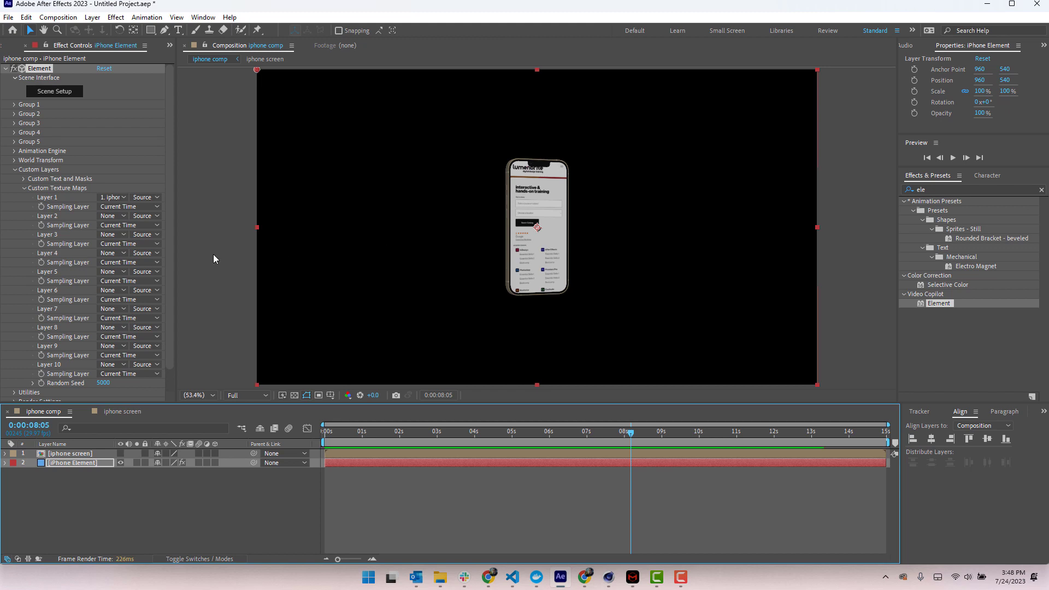
Turn the phone around to show its back with Group 1 Y Rotation 150°.
{"action": "left_click", "coordinate": [24, 188]}
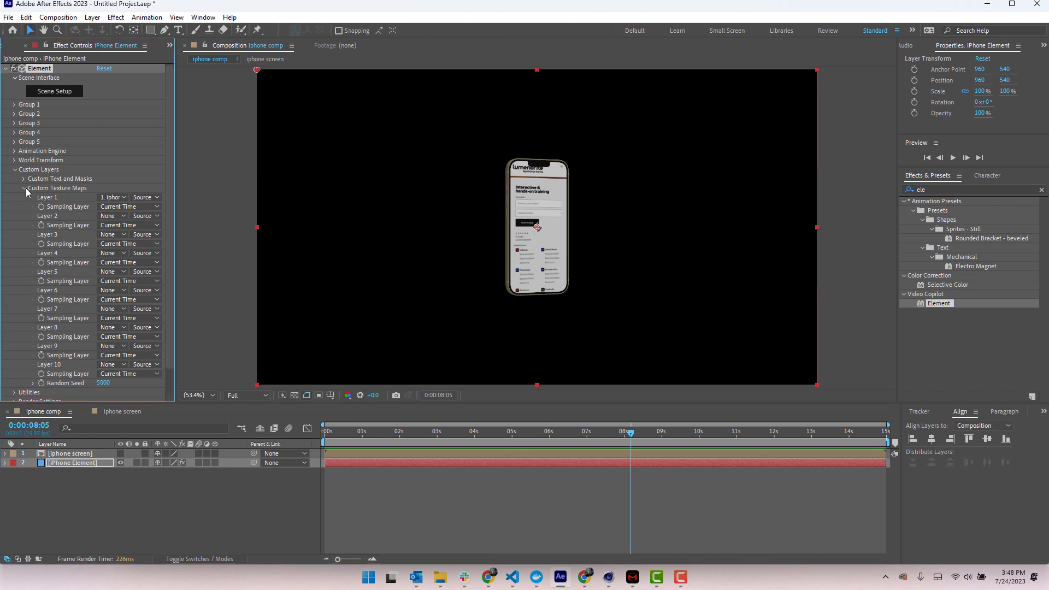
{"action": "left_click", "coordinate": [15, 105]}
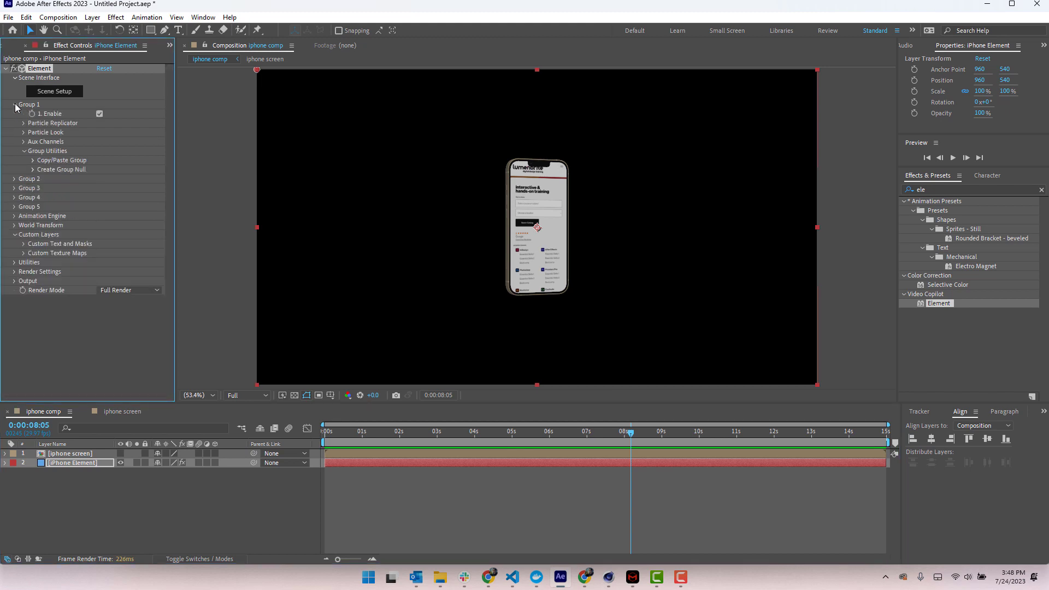
{"action": "left_click", "coordinate": [23, 132]}
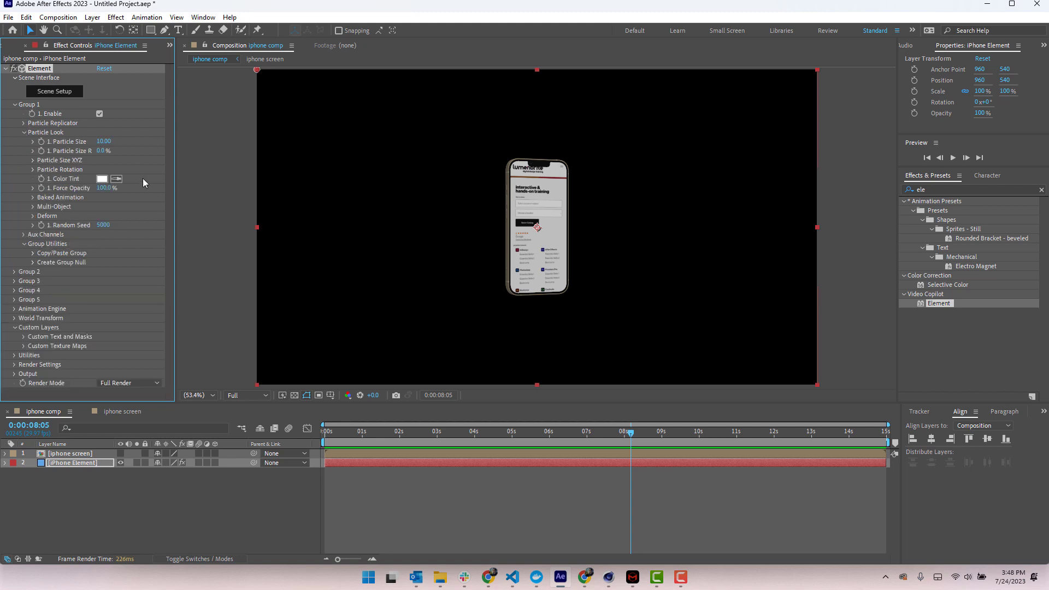
{"action": "left_click", "coordinate": [23, 123]}
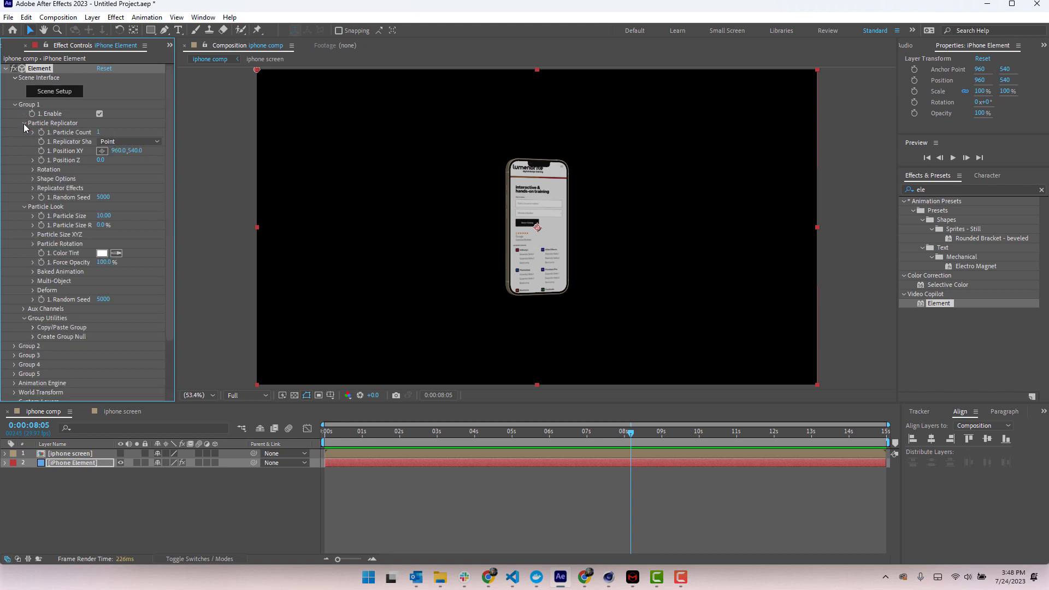
{"action": "left_click", "coordinate": [34, 170]}
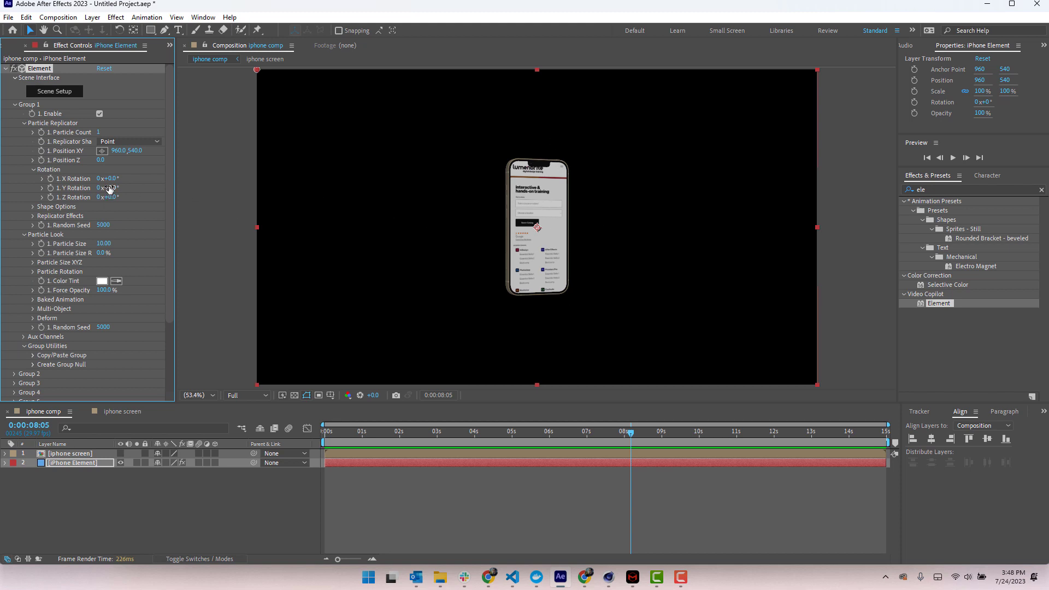
{"action": "left_click_drag", "start_coordinate": [108, 187], "coordinate": [202, 201]}
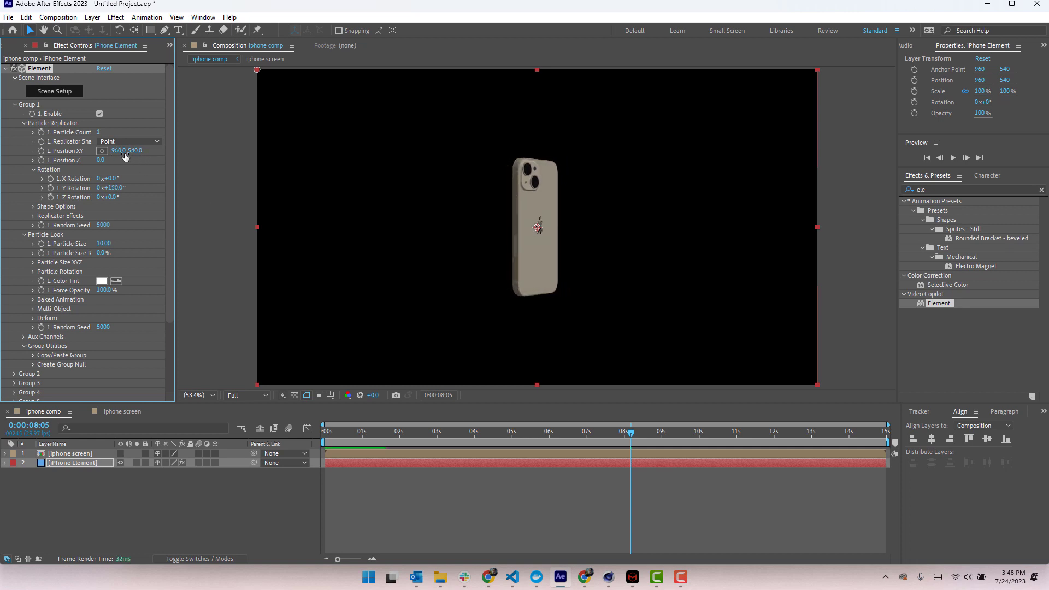
Shift the phone left to Position X 744 and enlarge it to Particle Size 21.10.
{"action": "left_click_drag", "start_coordinate": [117, 151], "coordinate": [2, 154]}
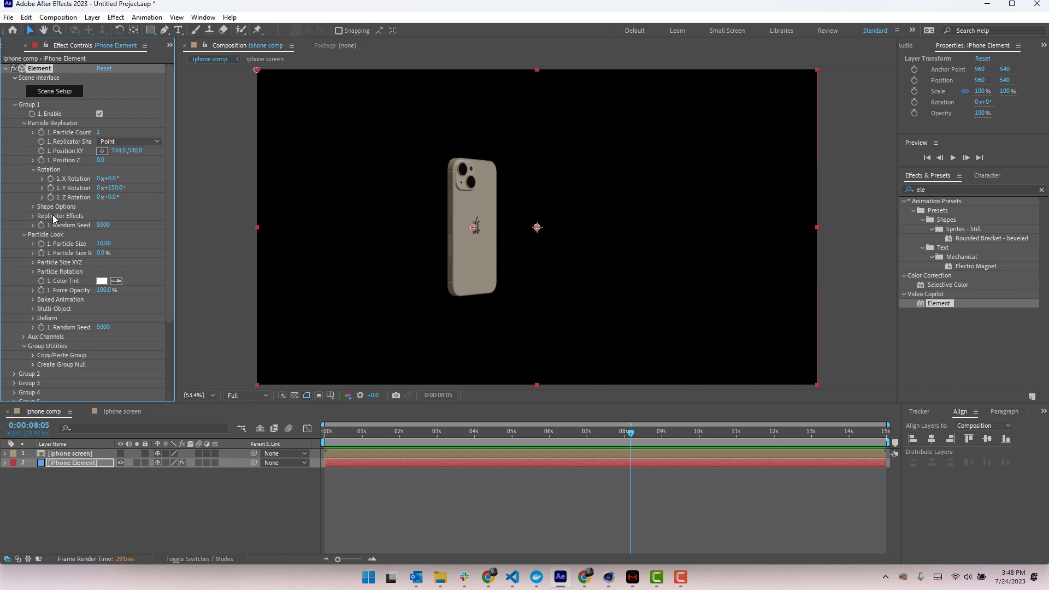
{"action": "left_click_drag", "start_coordinate": [104, 244], "coordinate": [156, 233]}
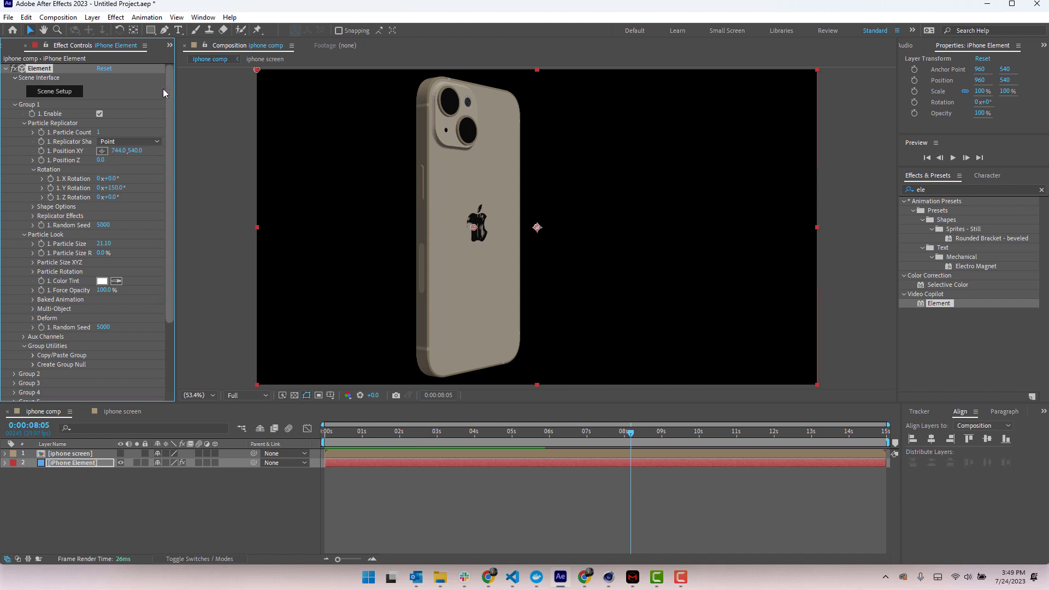
{"action": "left_click", "coordinate": [15, 104]}
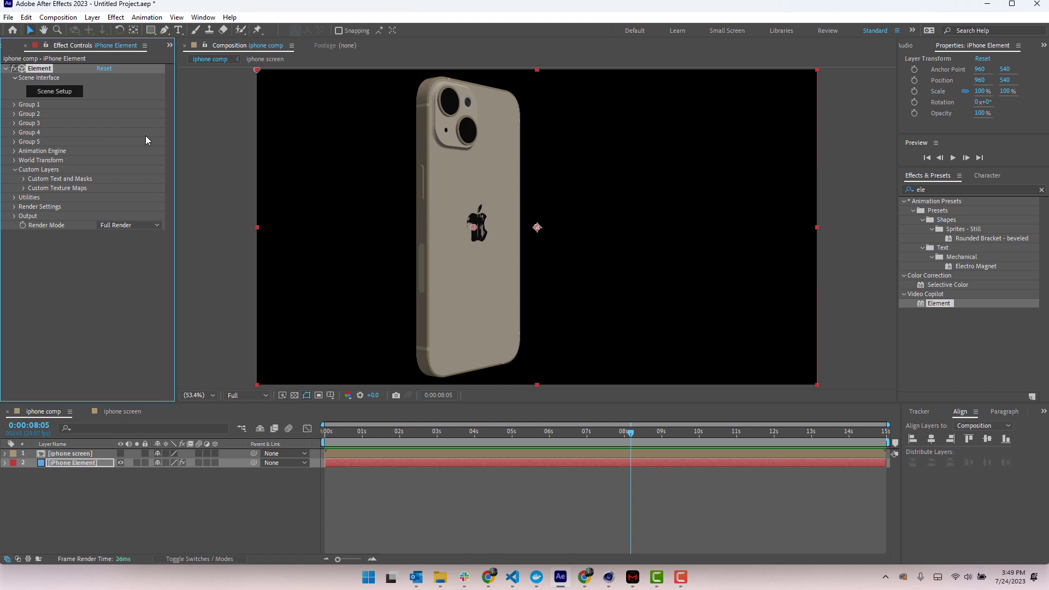
Scrub Element's Render Settings > Camera Cut-off near plane from 10 to 250.
{"action": "left_click", "coordinate": [15, 207]}
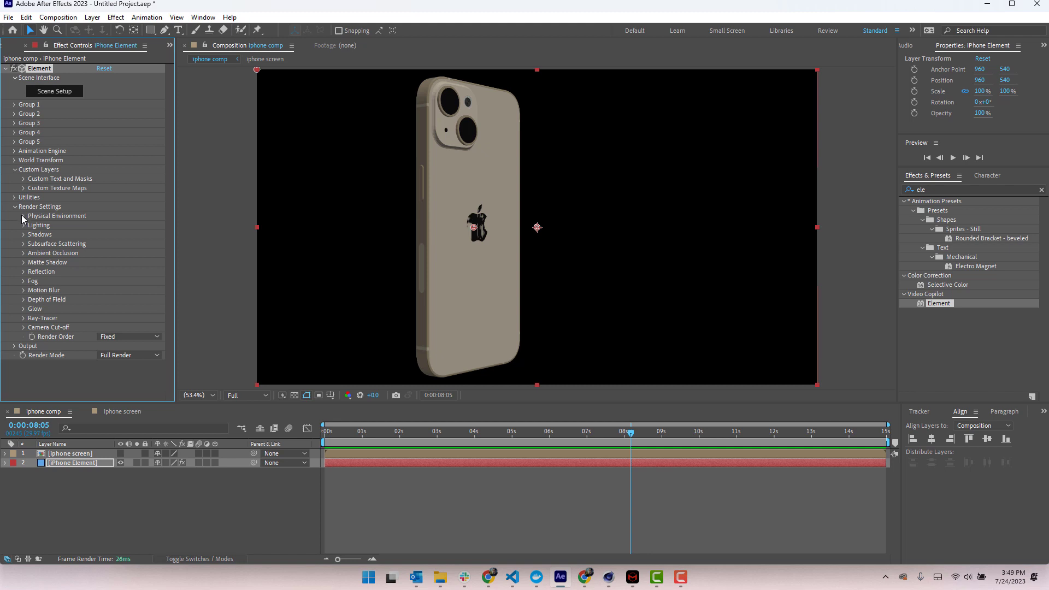
{"action": "left_click", "coordinate": [24, 328]}
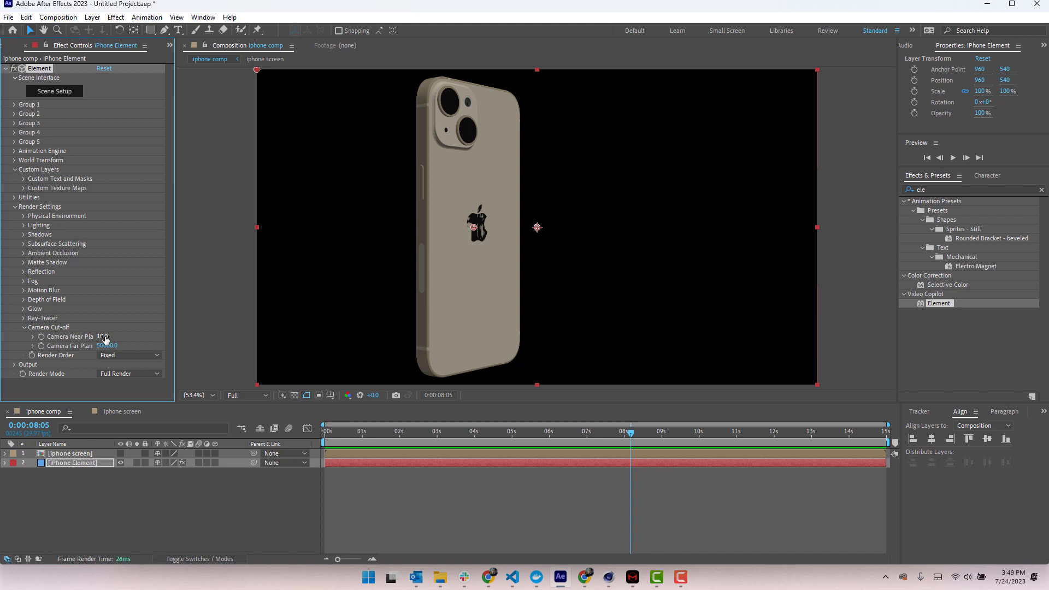
{"action": "left_click_drag", "start_coordinate": [104, 336], "coordinate": [235, 336]}
{"action": "left_click", "coordinate": [15, 207]}
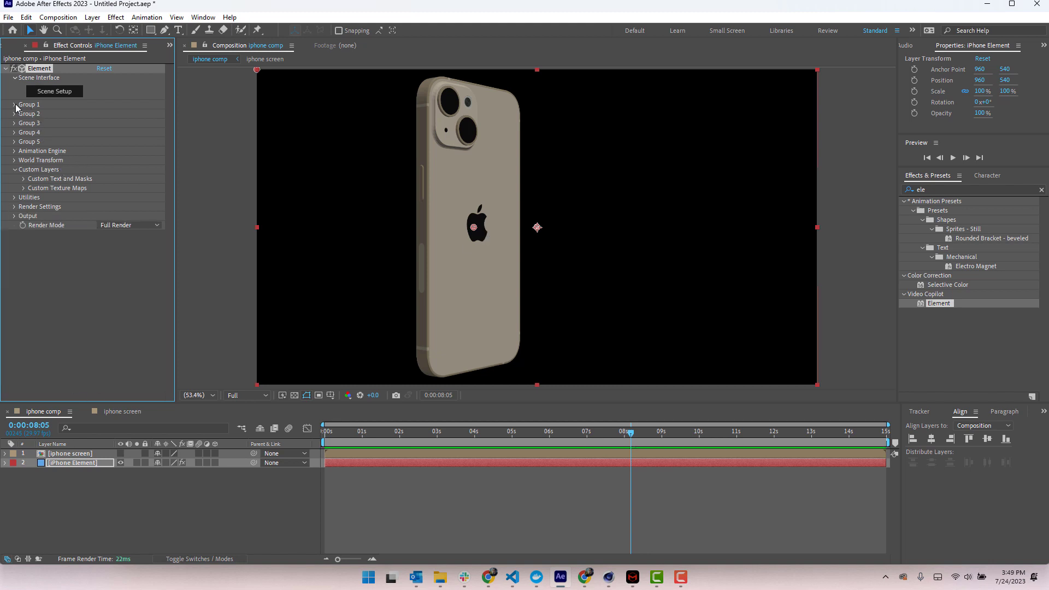
{"action": "left_click", "coordinate": [15, 106]}
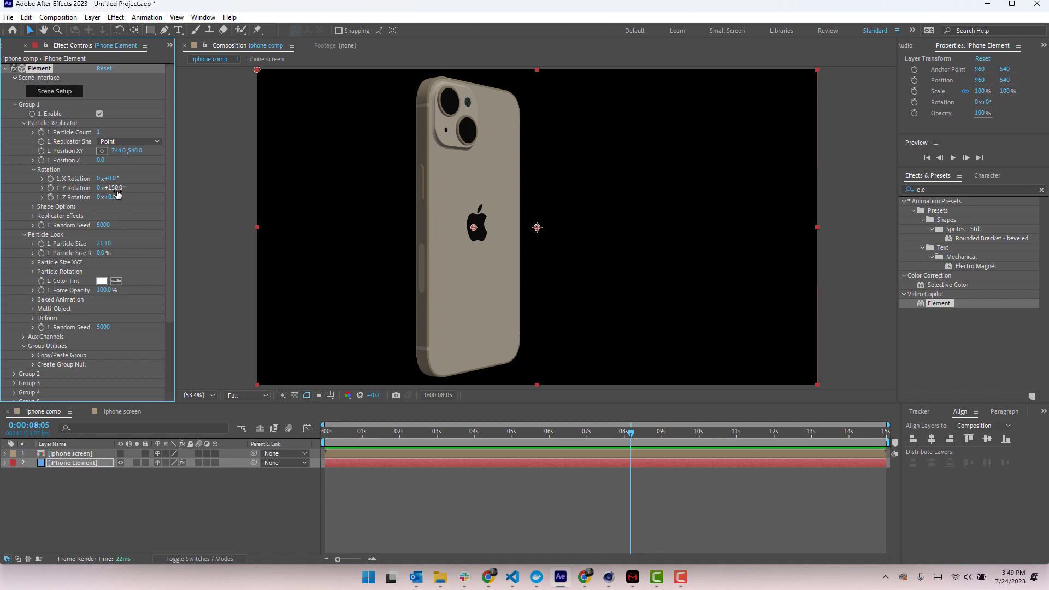
Rotate the phone to Group 1 Y Rotation 352° so its screen faces front.
{"action": "left_click_drag", "start_coordinate": [118, 191], "coordinate": [233, 197]}
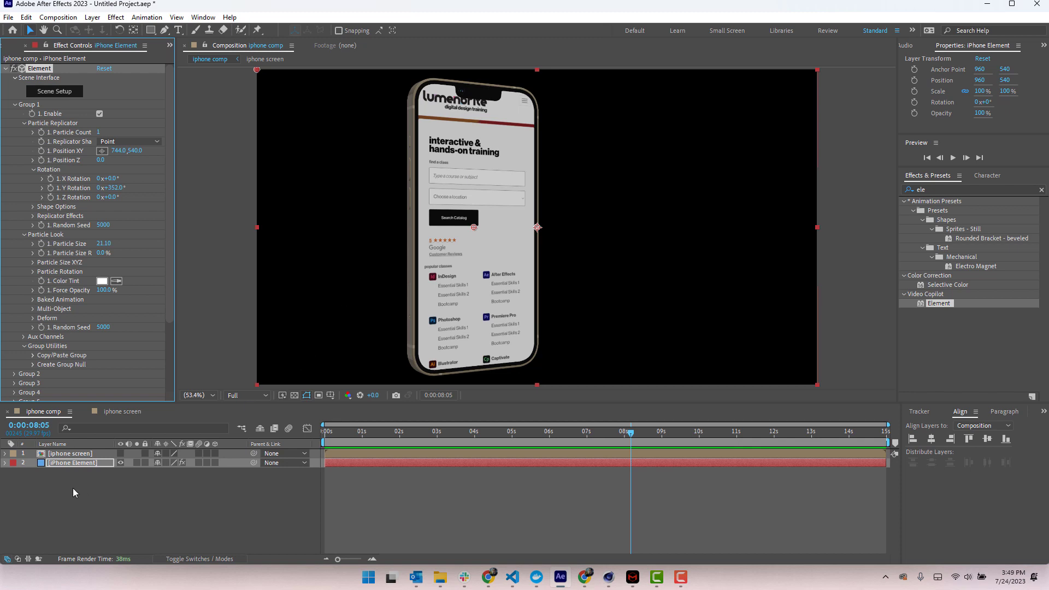
{"action": "scroll", "coordinate": [57, 300], "scroll_direction": "down", "scroll_amount": 3}
{"action": "scroll", "coordinate": [56, 300], "scroll_direction": "down", "scroll_amount": 1}
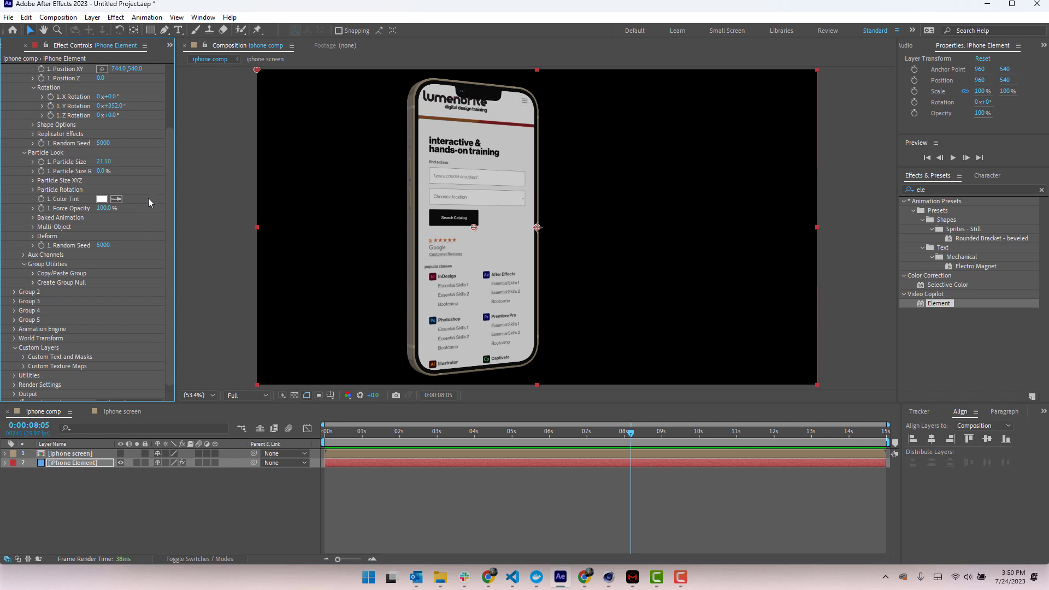
{"action": "left_click_drag", "start_coordinate": [168, 162], "coordinate": [166, 184]}
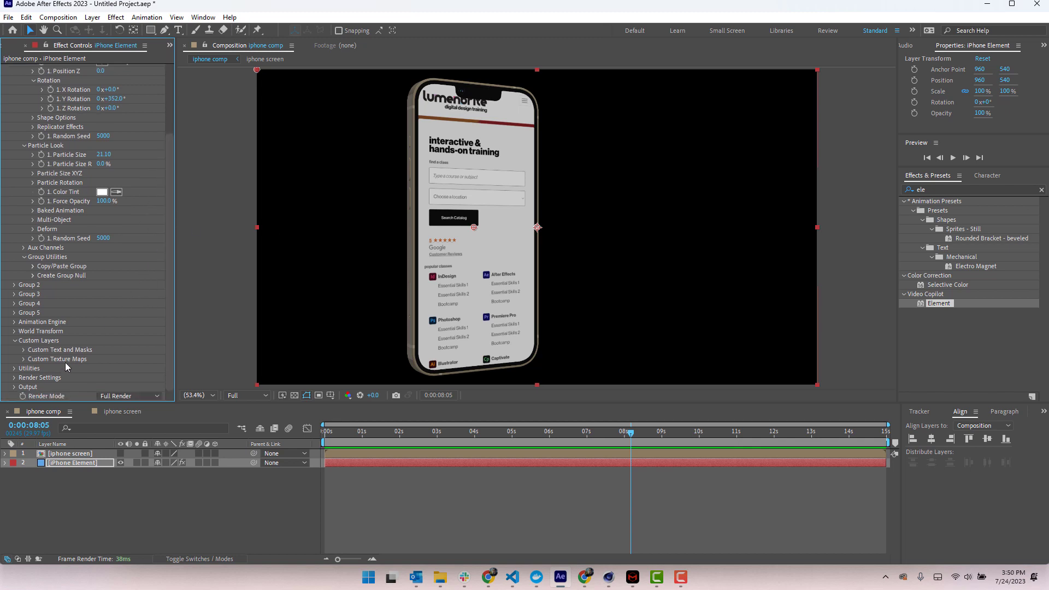
Expand Render Settings > Camera Cut-off and widen the Effect Controls panel.
{"action": "left_click", "coordinate": [14, 378]}
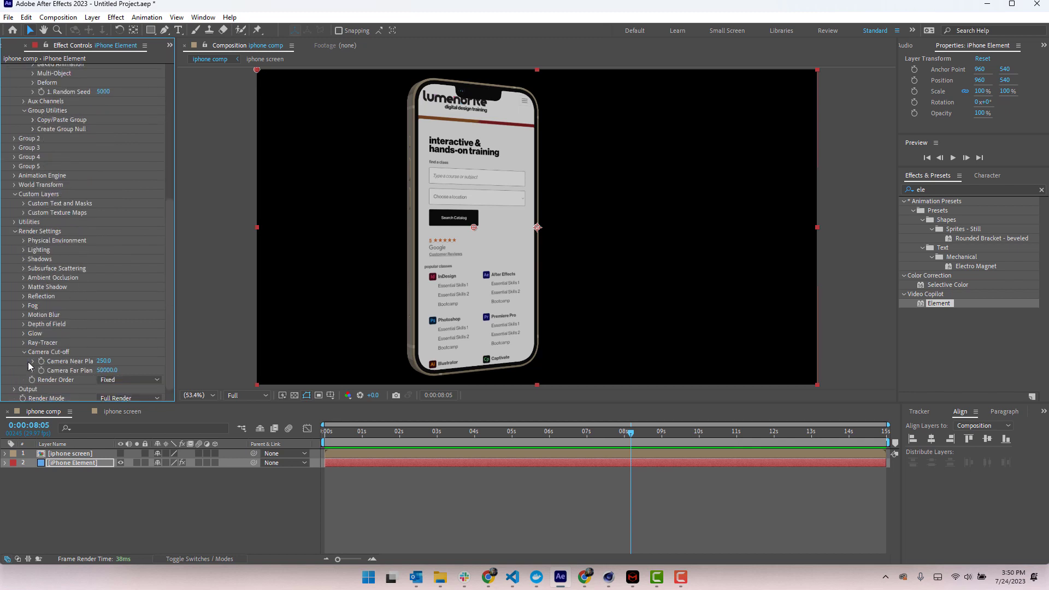
{"action": "left_click", "coordinate": [28, 362]}
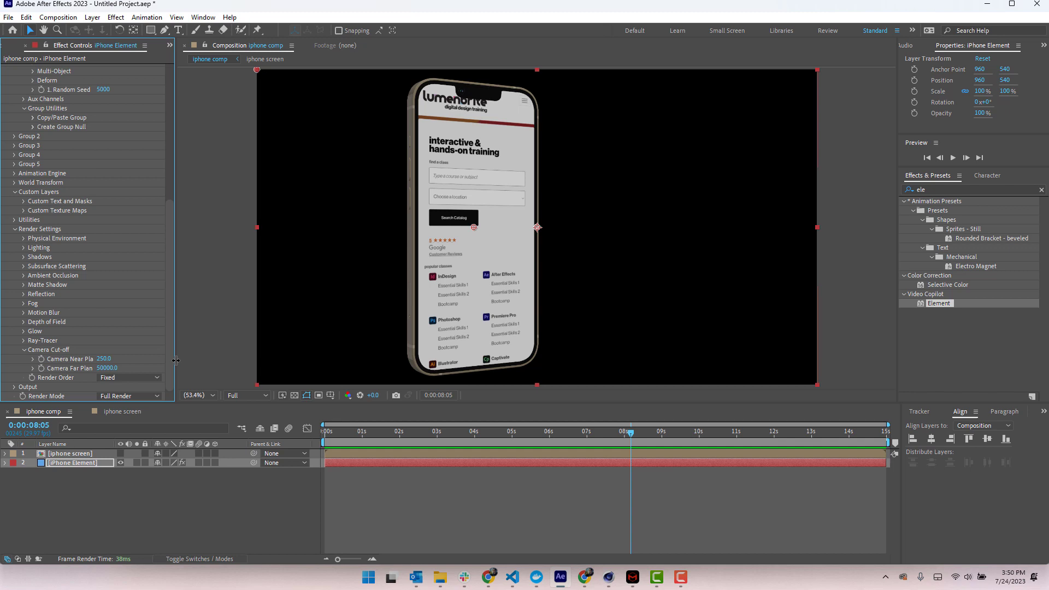
{"action": "left_click_drag", "start_coordinate": [176, 361], "coordinate": [198, 358]}
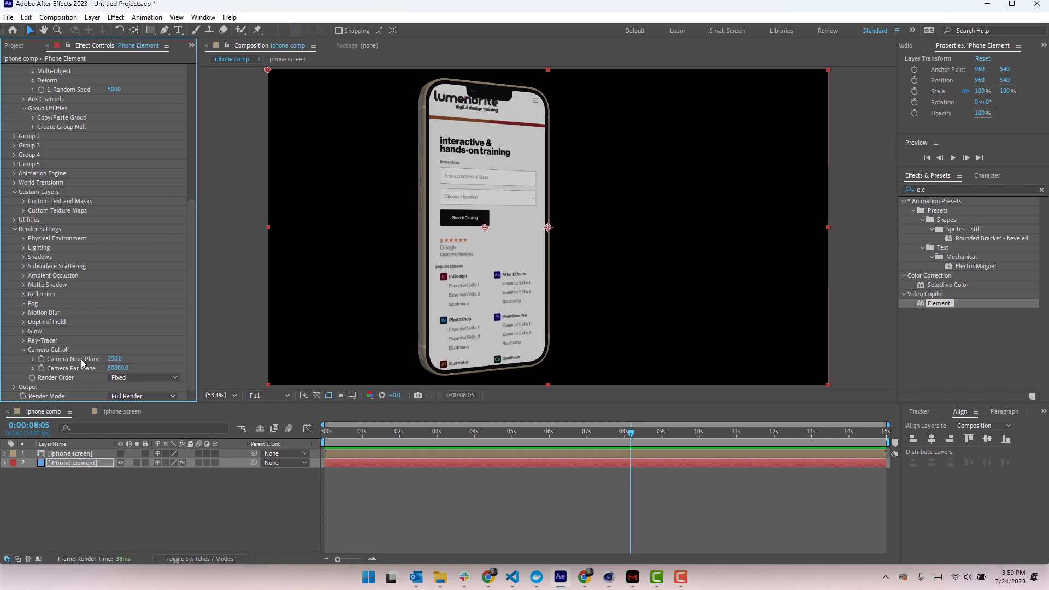